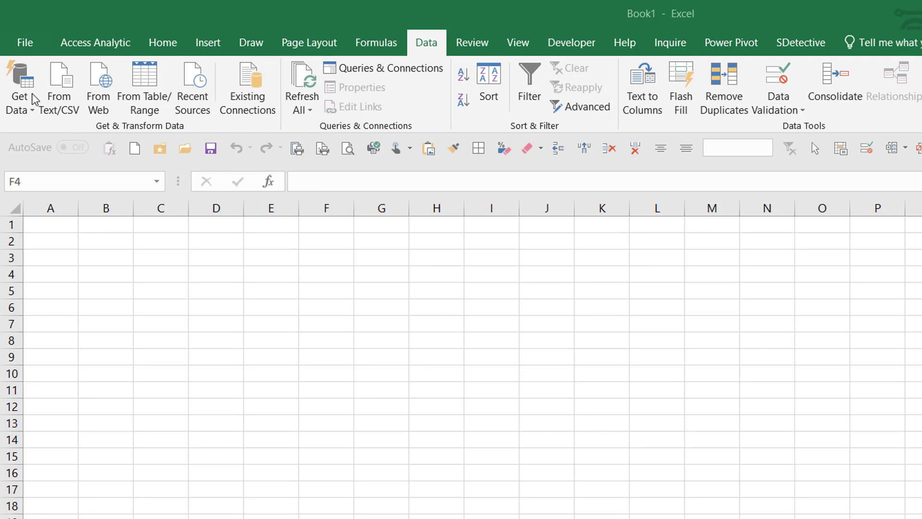
Import the Source Data table from Employee Data.xlsx and open it in Power Query Editor
{"action": "left_click", "coordinate": [27, 104]}
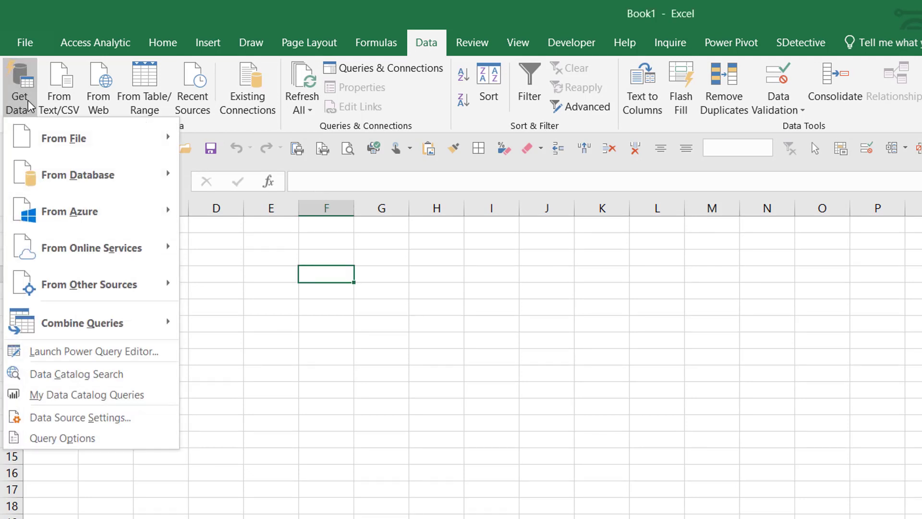
{"action": "mouse_move", "coordinate": [53, 144]}
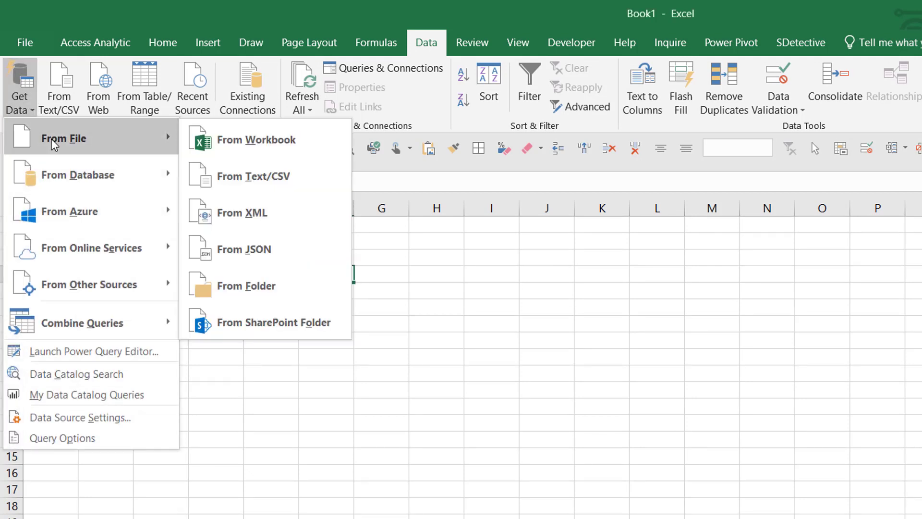
{"action": "left_click", "coordinate": [209, 153]}
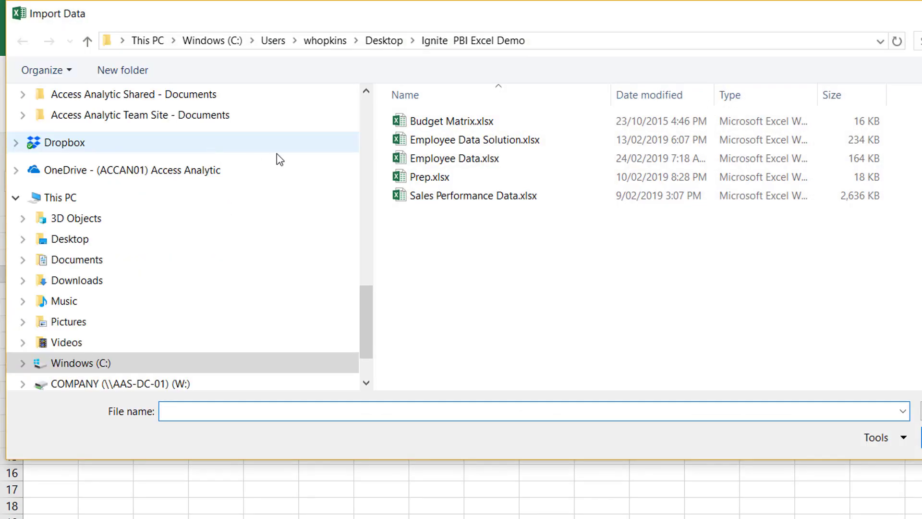
{"action": "double_click", "coordinate": [442, 163]}
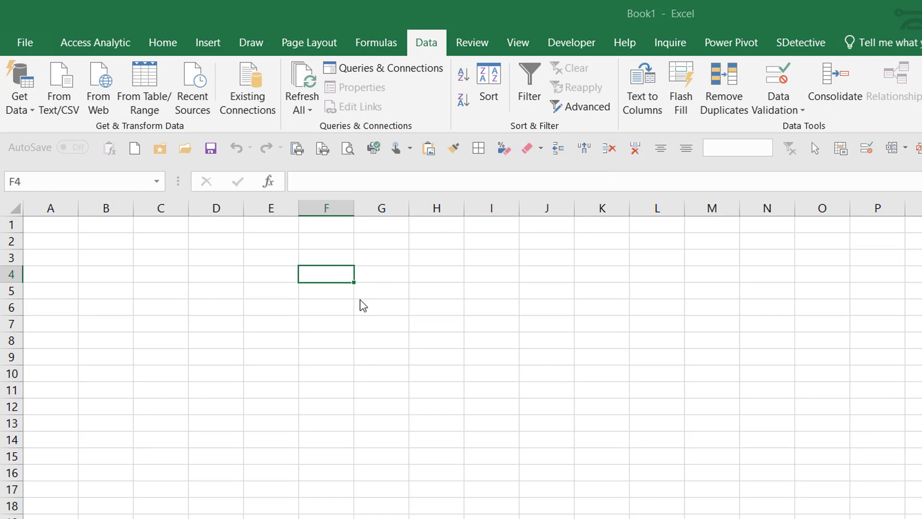
{"action": "left_click", "coordinate": [391, 263]}
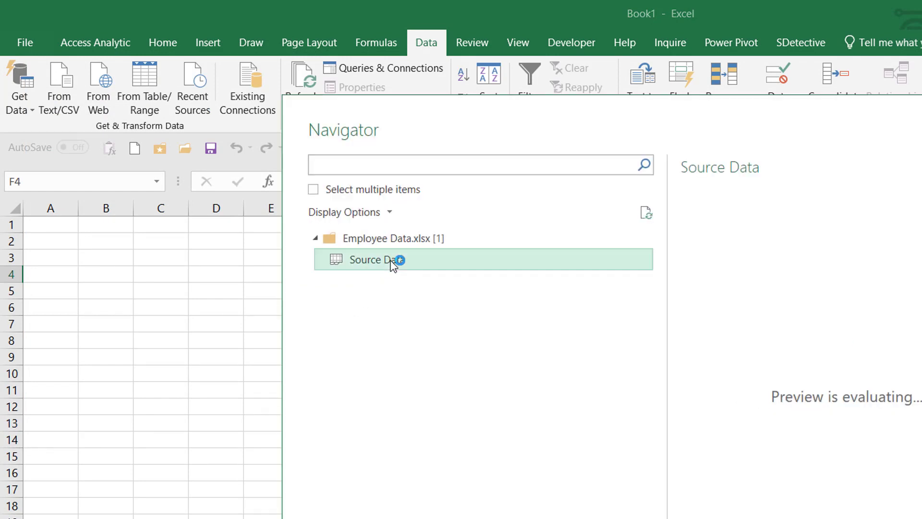
{"action": "right_click", "coordinate": [391, 263]}
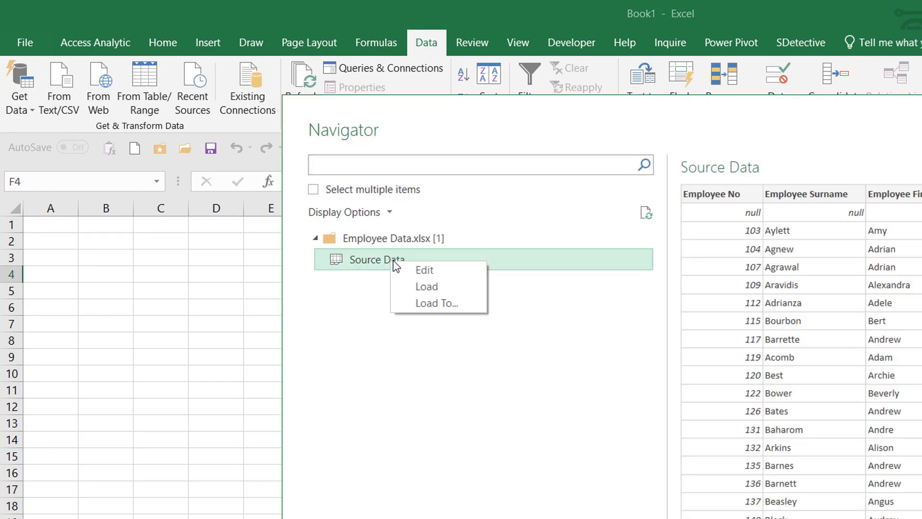
{"action": "left_click", "coordinate": [422, 267]}
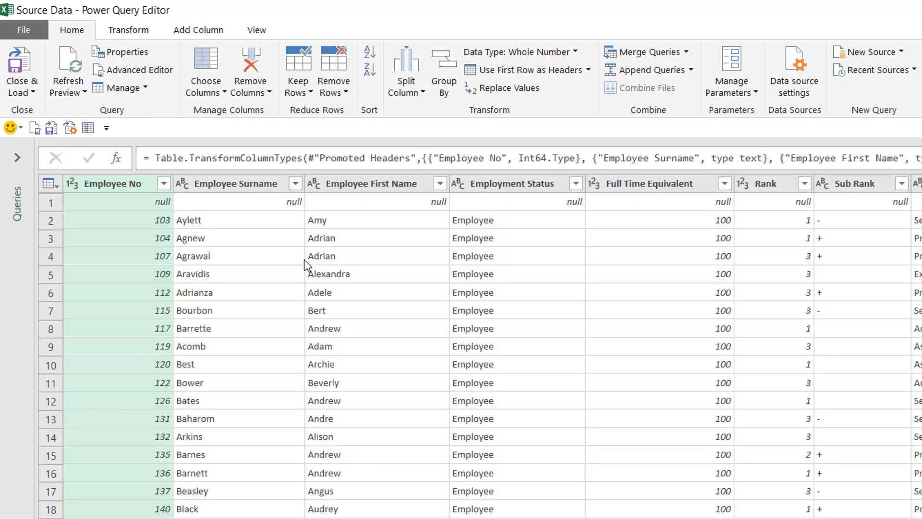
Filter out the rows with an empty Employee No
{"action": "left_click", "coordinate": [52, 204]}
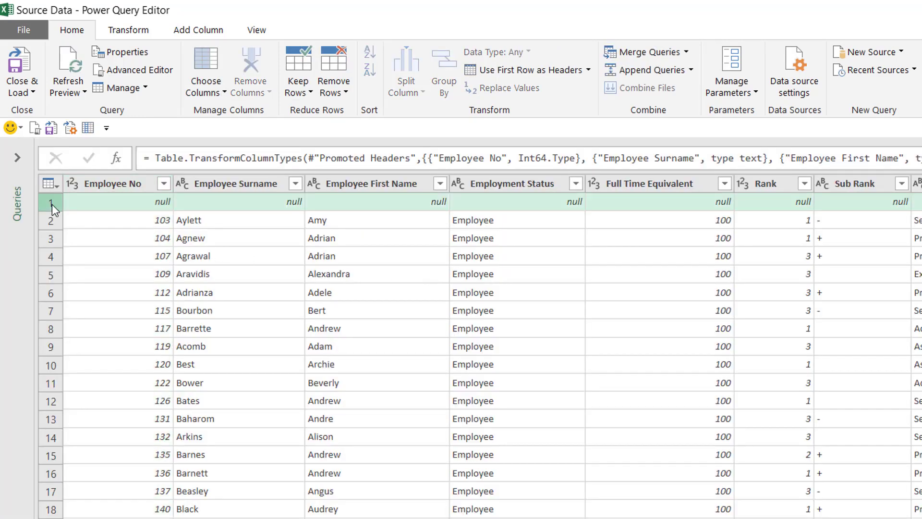
{"action": "left_click", "coordinate": [141, 188]}
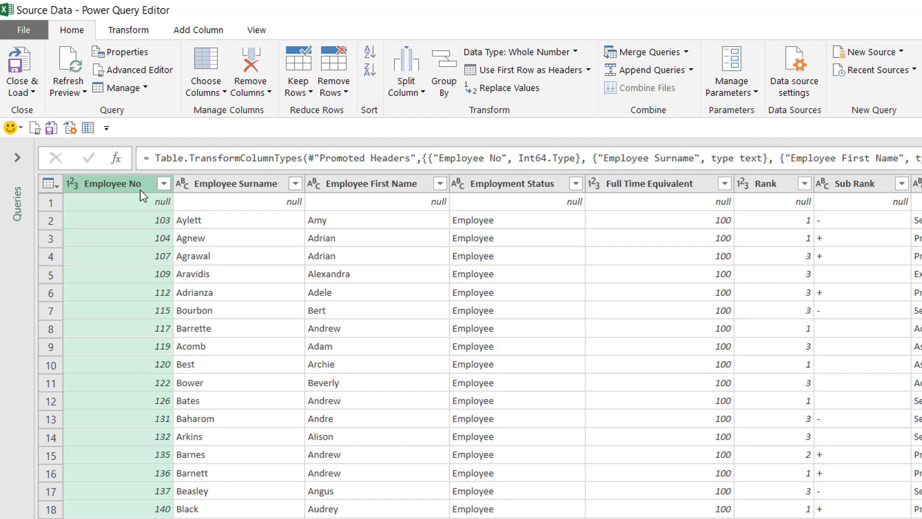
{"action": "left_click", "coordinate": [163, 185]}
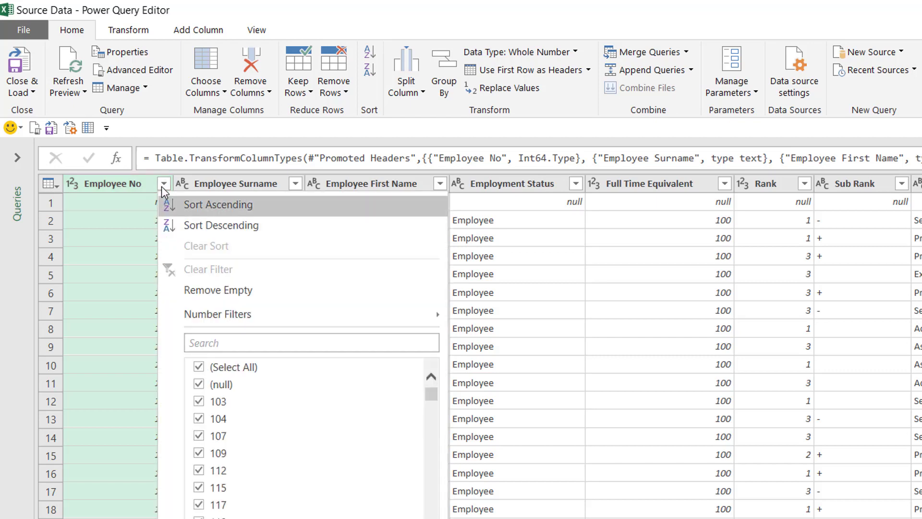
{"action": "left_click", "coordinate": [223, 297]}
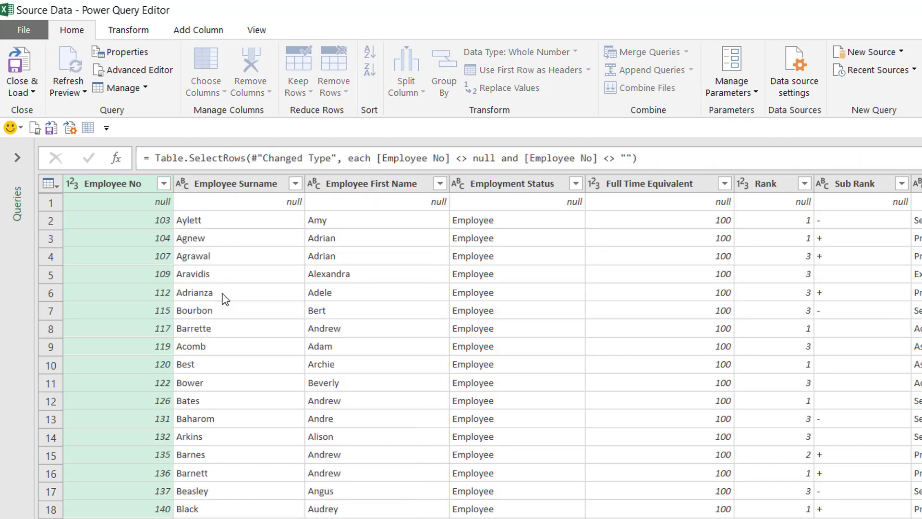
Select the Employee First Name, Employee Surname and Employee No columns for merging
{"action": "left_click", "coordinate": [366, 186]}
{"action": "left_click", "coordinate": [266, 185], "text": "ctrl"}
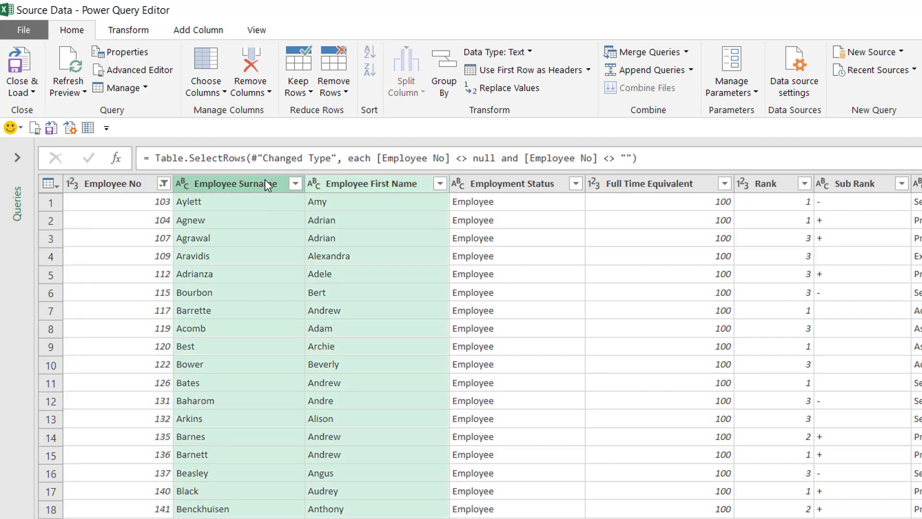
{"action": "left_click", "coordinate": [133, 184], "text": "ctrl"}
{"action": "right_click", "coordinate": [132, 182]}
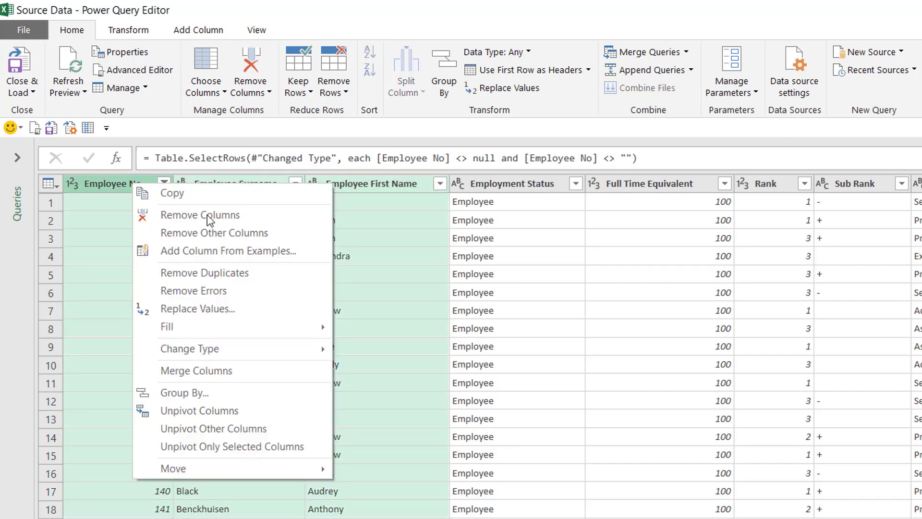
Merge first name, surname and Employee No with a Space separator into a column named Employee
{"action": "left_click", "coordinate": [231, 370]}
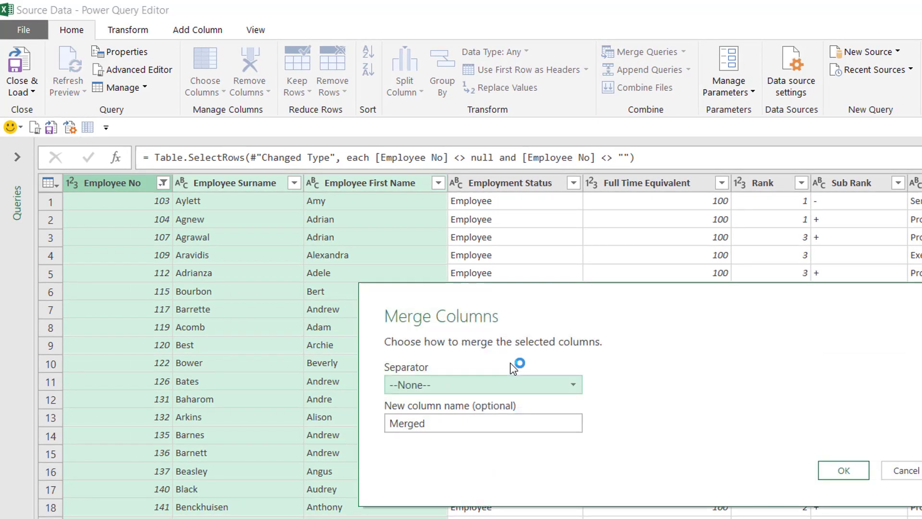
{"action": "left_click", "coordinate": [507, 381]}
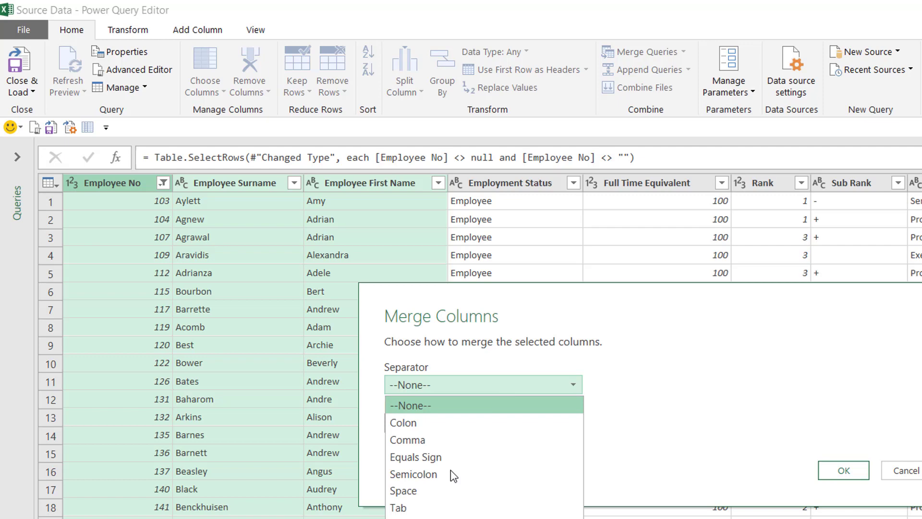
{"action": "left_click", "coordinate": [441, 495]}
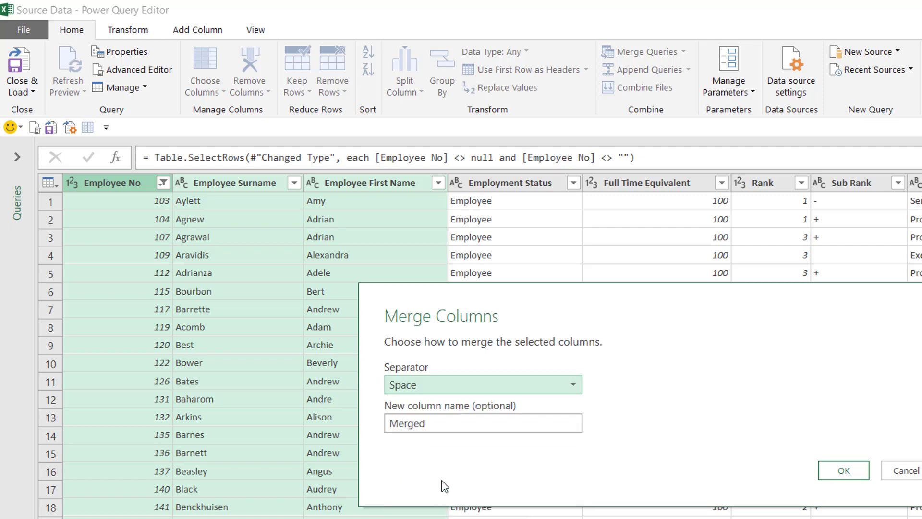
{"action": "double_click", "coordinate": [433, 422]}
{"action": "type", "text": "Employe"}
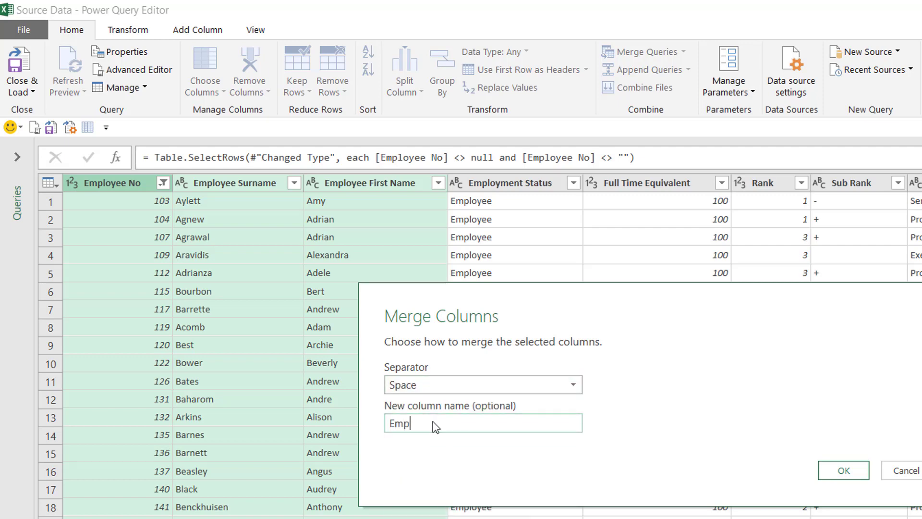
{"action": "type", "text": "e"}
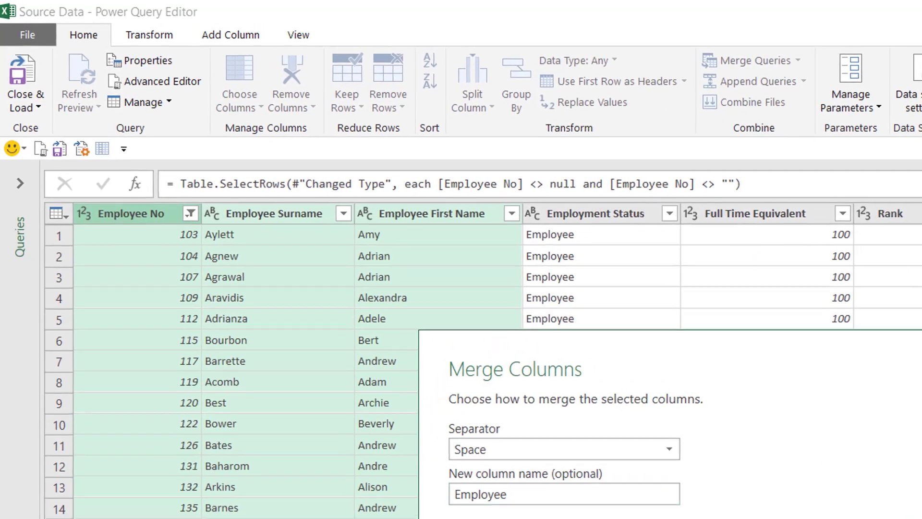
{"action": "key", "text": "Return"}
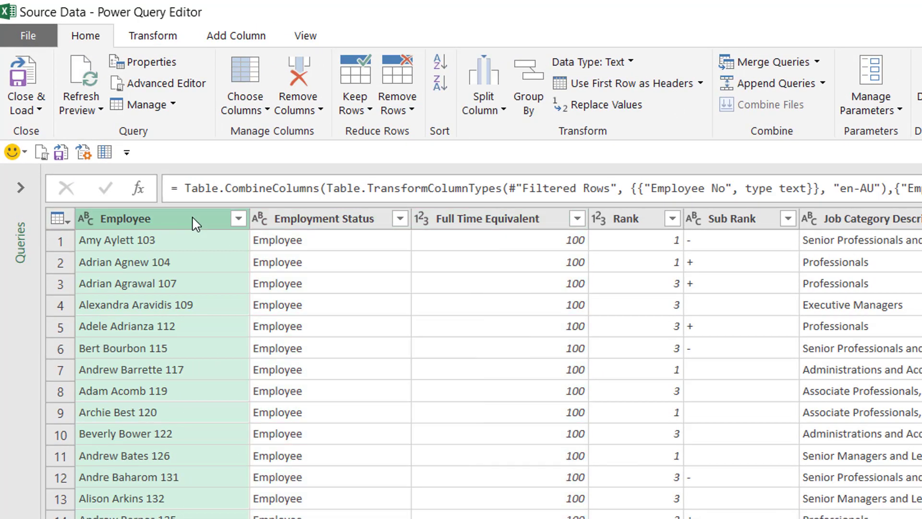
Change Date of Birth to the Date type and calculate each employee's age from it
{"action": "scroll", "coordinate": [480, 360], "scroll_direction": "right", "scroll_amount": 10}
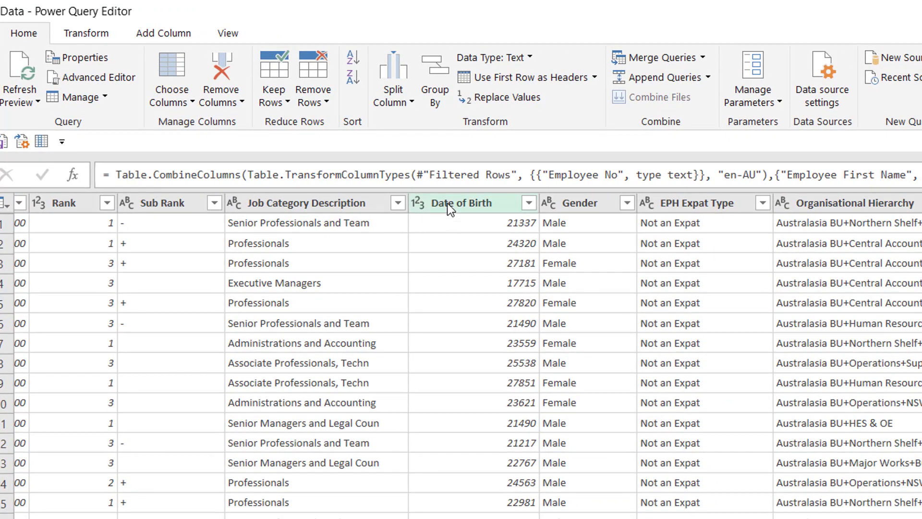
{"action": "left_click", "coordinate": [448, 202]}
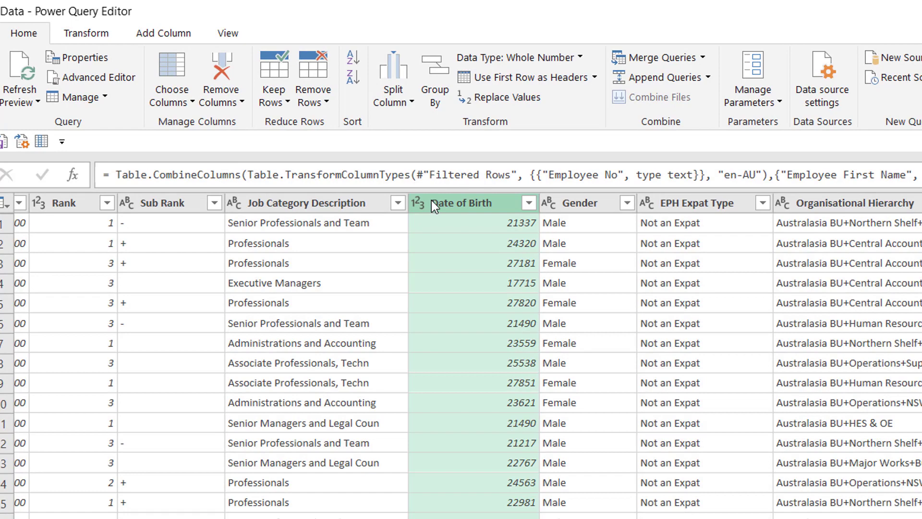
{"action": "left_click", "coordinate": [418, 204]}
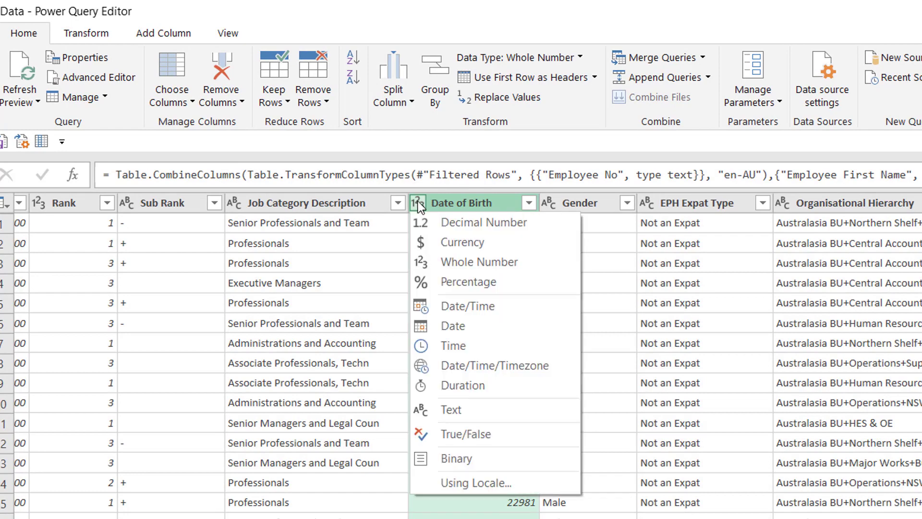
{"action": "left_click", "coordinate": [462, 325]}
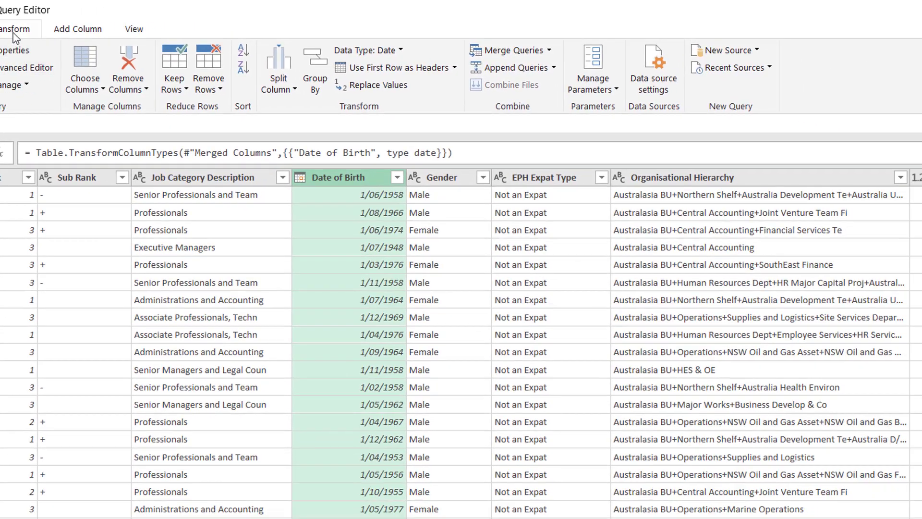
{"action": "left_click", "coordinate": [89, 37]}
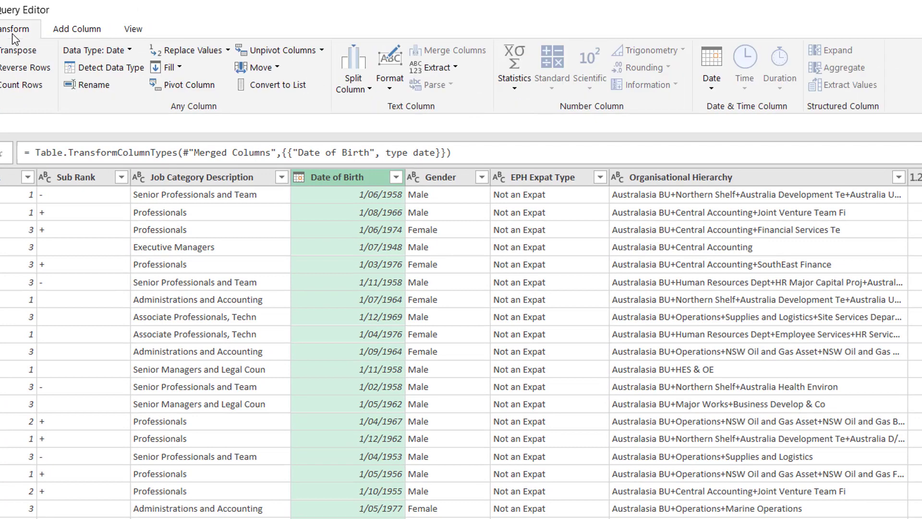
{"action": "left_click", "coordinate": [712, 89]}
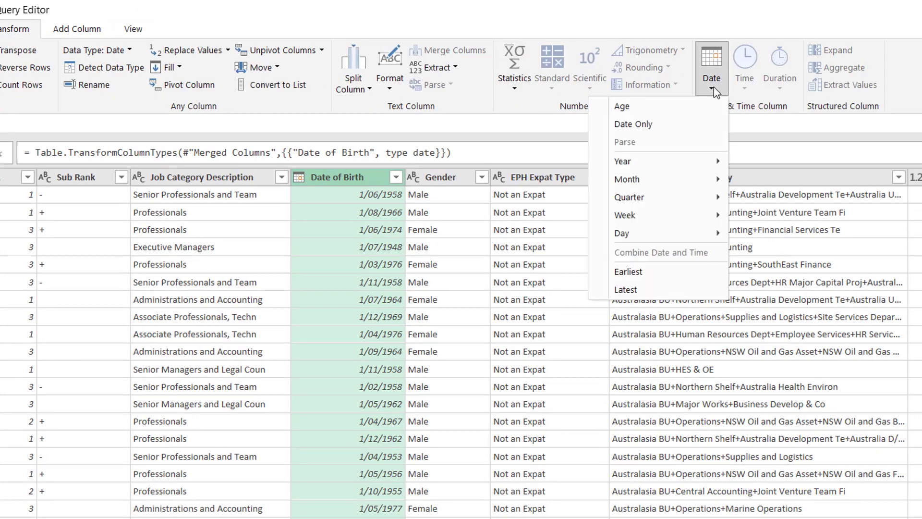
{"action": "left_click", "coordinate": [640, 116]}
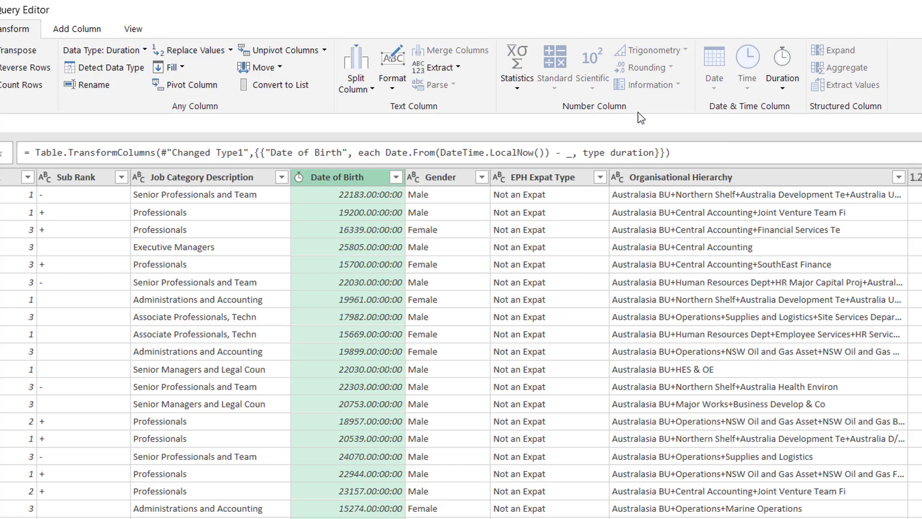
Convert the age to total years, round down to whole numbers, and rename the column Age
{"action": "right_click", "coordinate": [369, 182]}
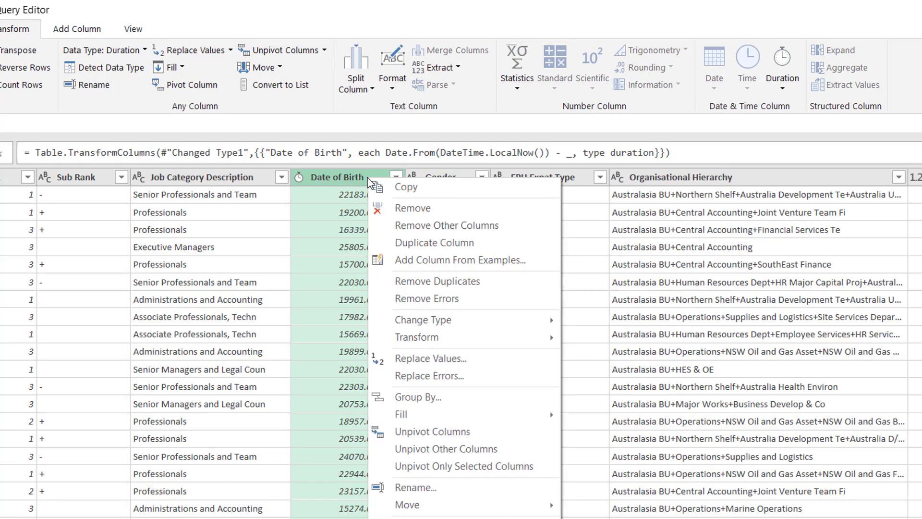
{"action": "mouse_move", "coordinate": [436, 343]}
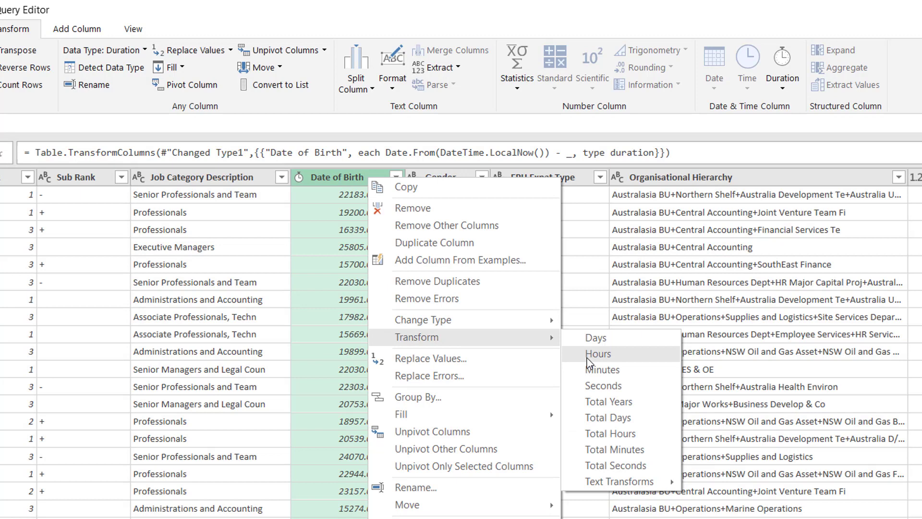
{"action": "left_click", "coordinate": [617, 406]}
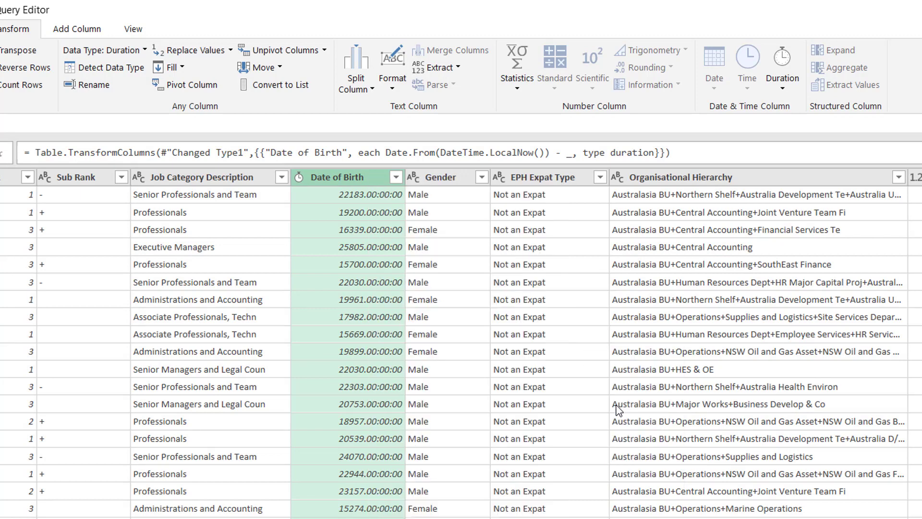
{"action": "right_click", "coordinate": [357, 180]}
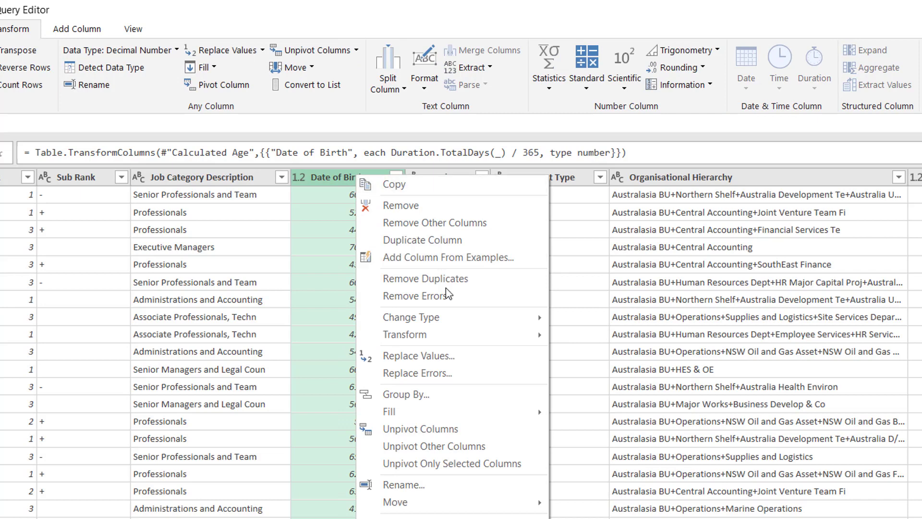
{"action": "mouse_move", "coordinate": [447, 331]}
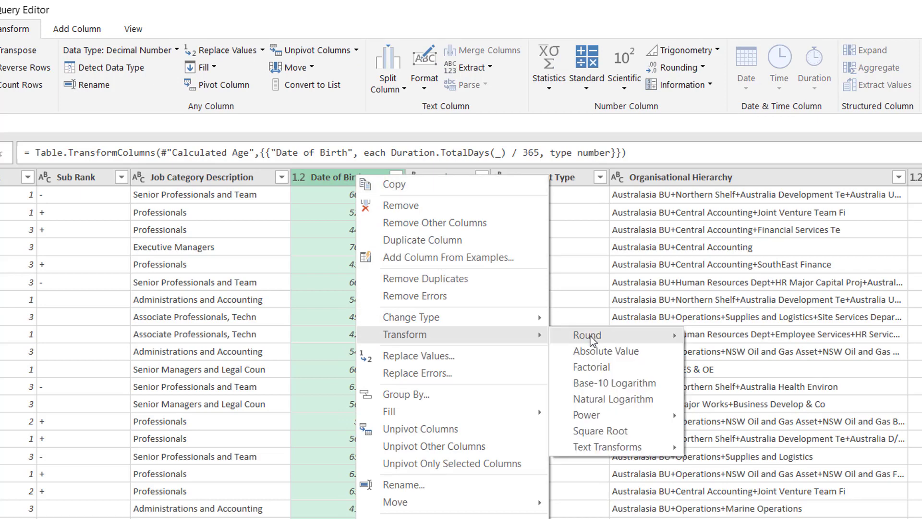
{"action": "mouse_move", "coordinate": [618, 336]}
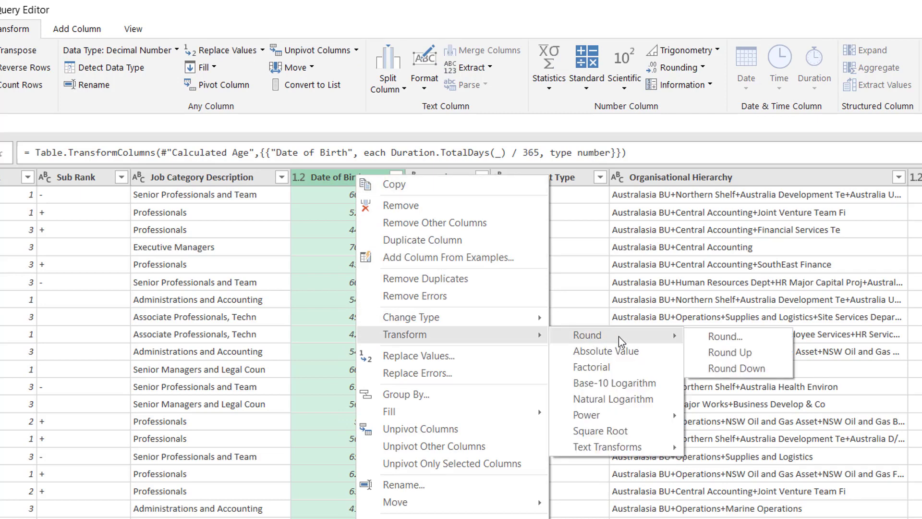
{"action": "left_click", "coordinate": [740, 368]}
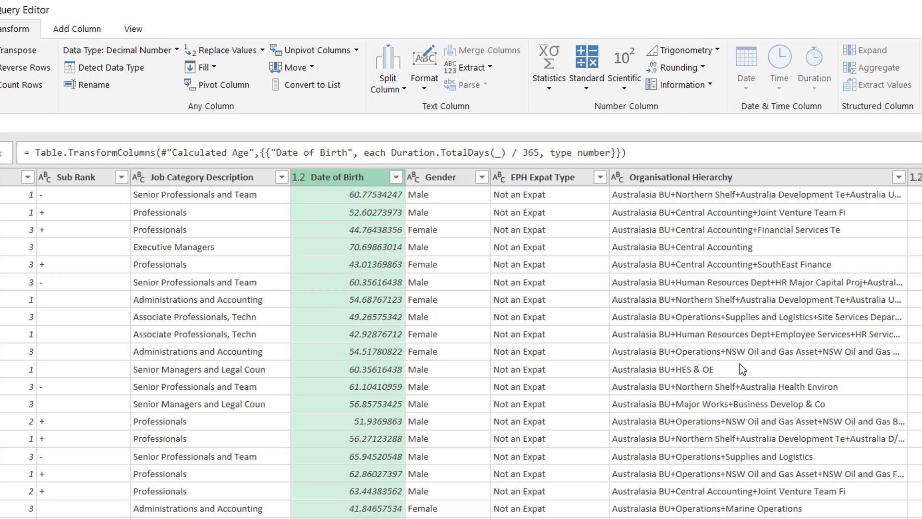
{"action": "double_click", "coordinate": [365, 183]}
{"action": "type", "text": "Age"}
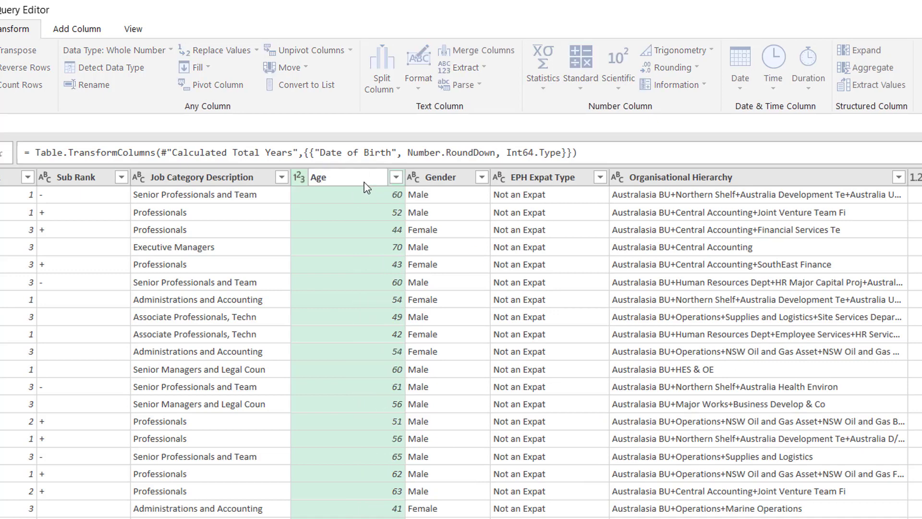
{"action": "key", "text": "Return"}
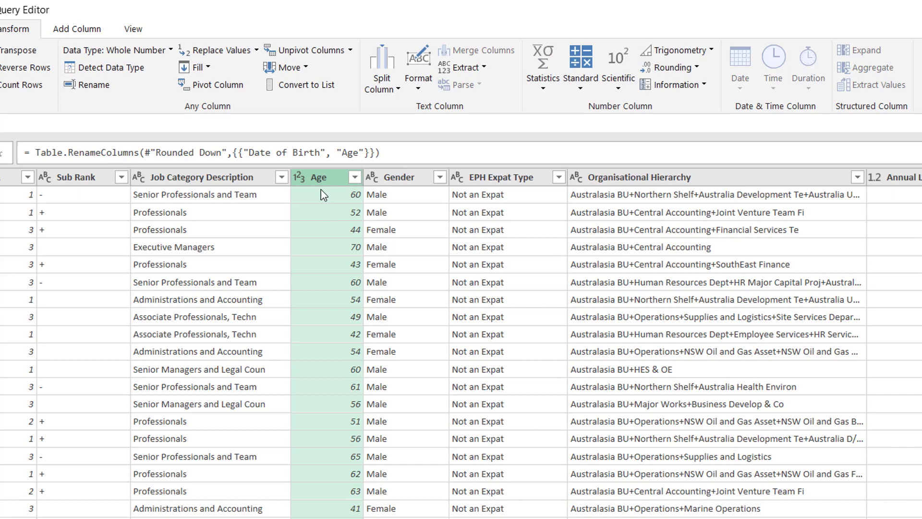
Start a column from examples based on Organisational Hierarchy and name it Department
{"action": "left_click", "coordinate": [631, 179]}
{"action": "scroll", "coordinate": [461, 344], "scroll_direction": "right", "scroll_amount": 2}
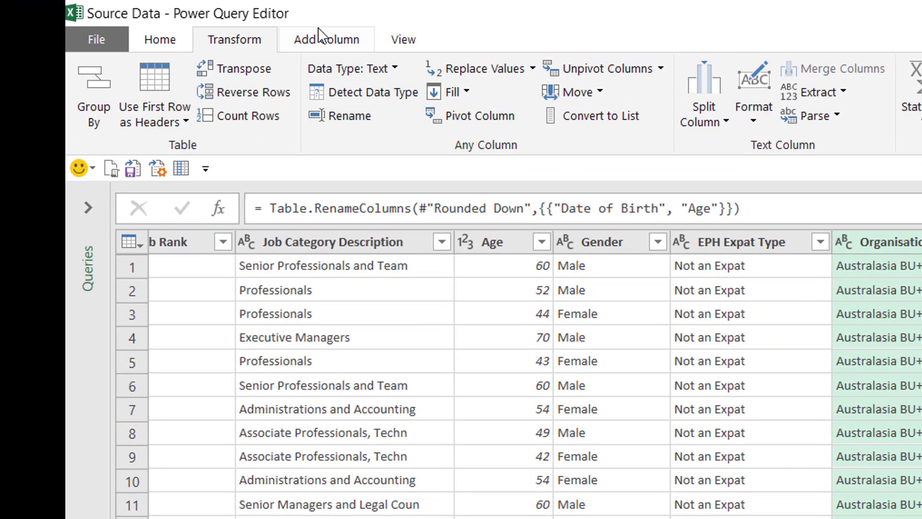
{"action": "left_click", "coordinate": [319, 28]}
{"action": "left_click", "coordinate": [130, 118]}
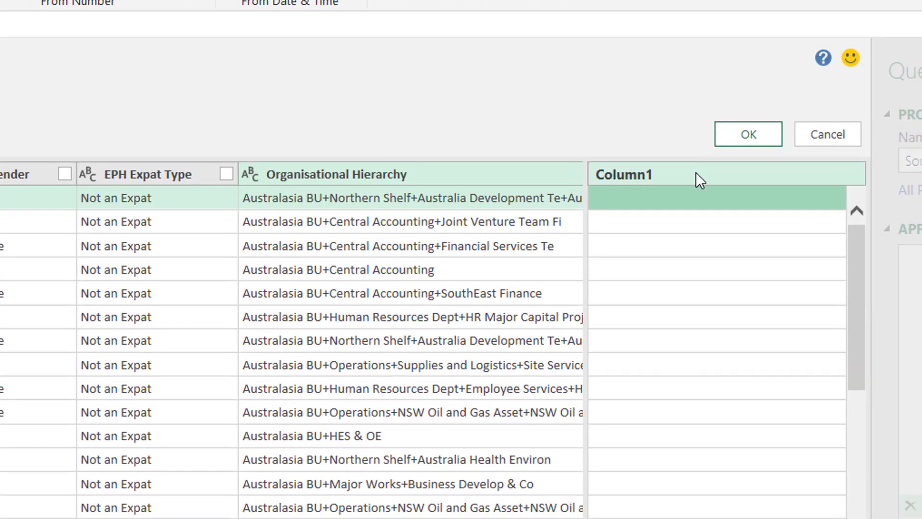
{"action": "left_click", "coordinate": [675, 174]}
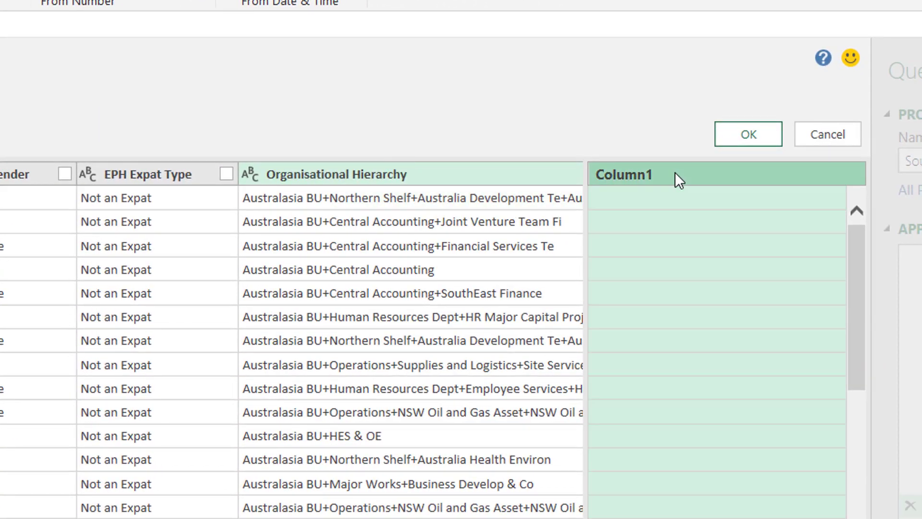
{"action": "double_click", "coordinate": [675, 174]}
{"action": "type", "text": "Department"}
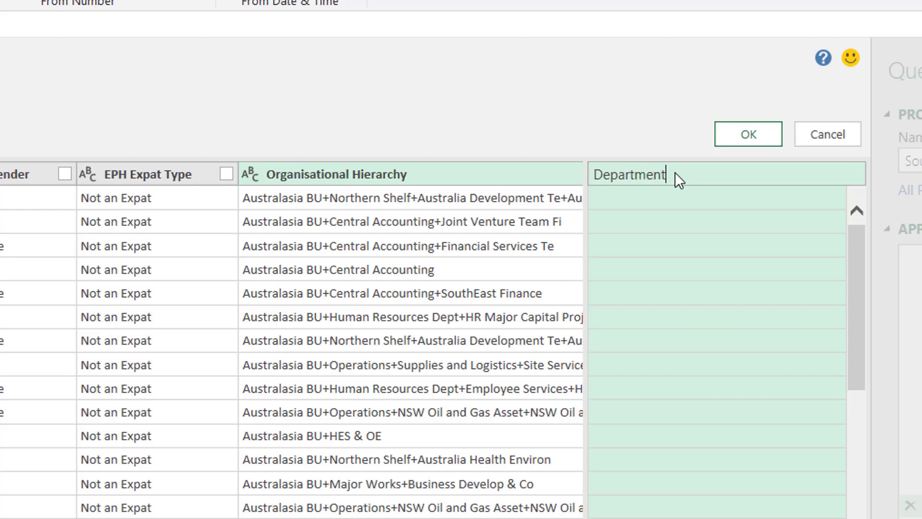
{"action": "key", "text": "Return"}
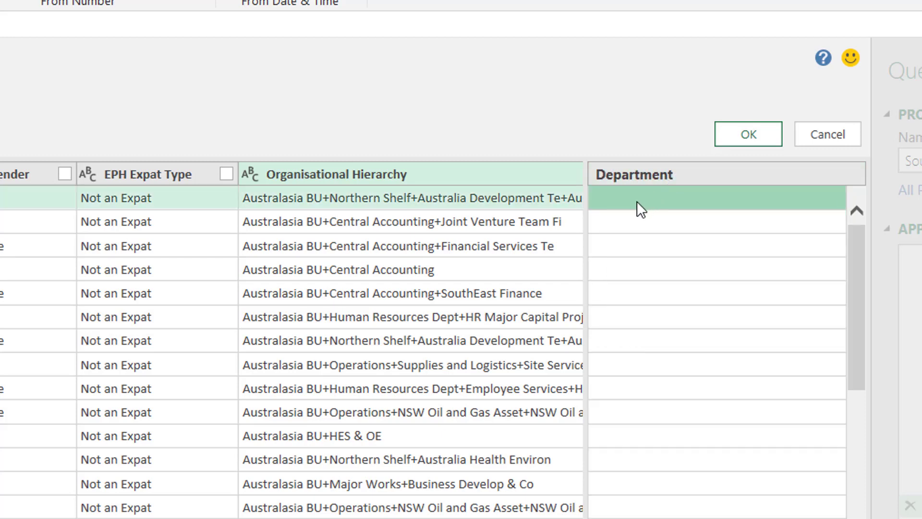
Give NORTHERN SHELF as the upper-case example and accept the generated Department column
{"action": "type", "text": "Northern"}
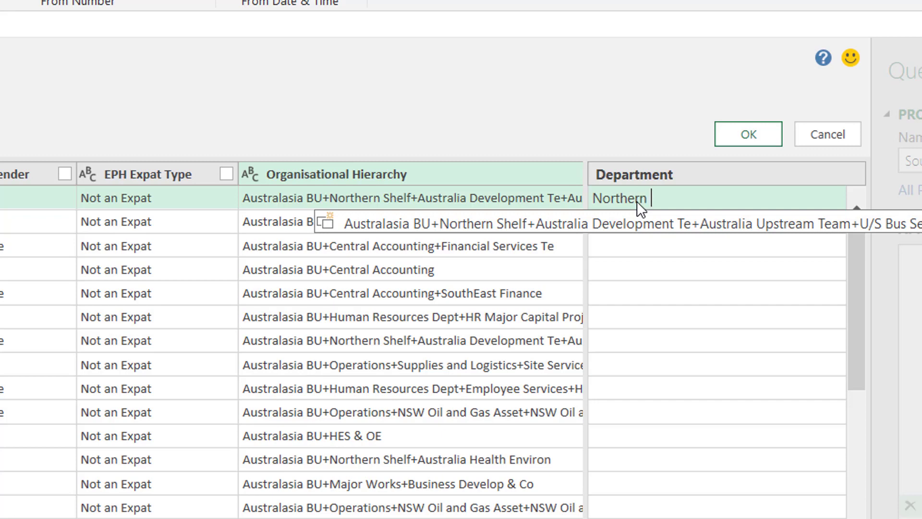
{"action": "type", "text": " Shelf"}
{"action": "key", "text": "Return"}
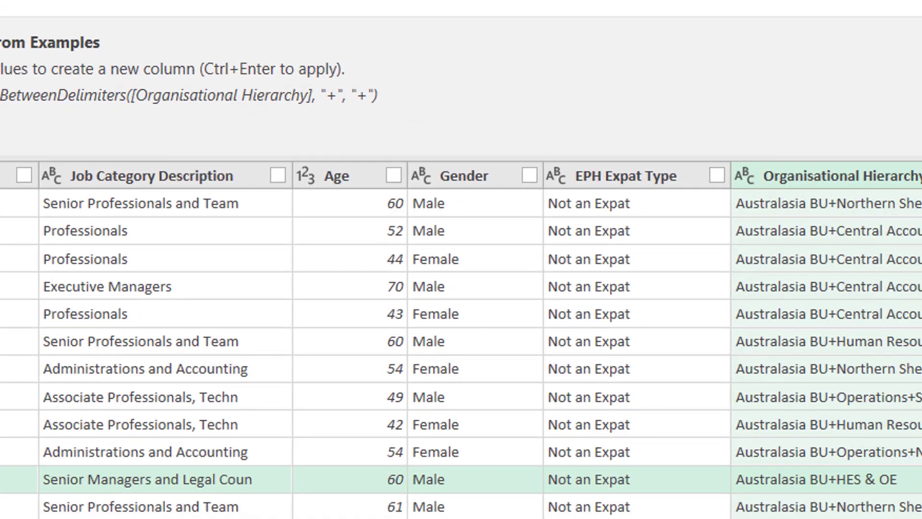
{"action": "type", "text": "NORTHERN SHE"}
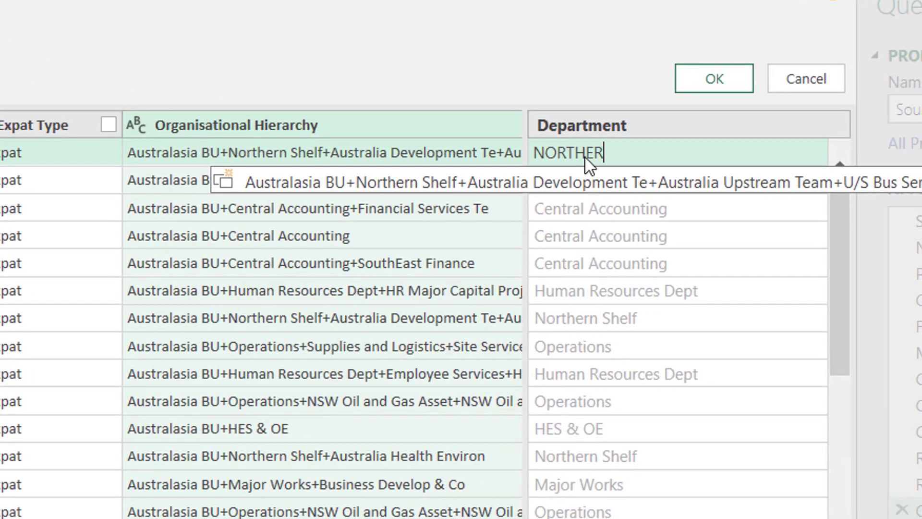
{"action": "type", "text": "LF"}
{"action": "key", "text": "Return"}
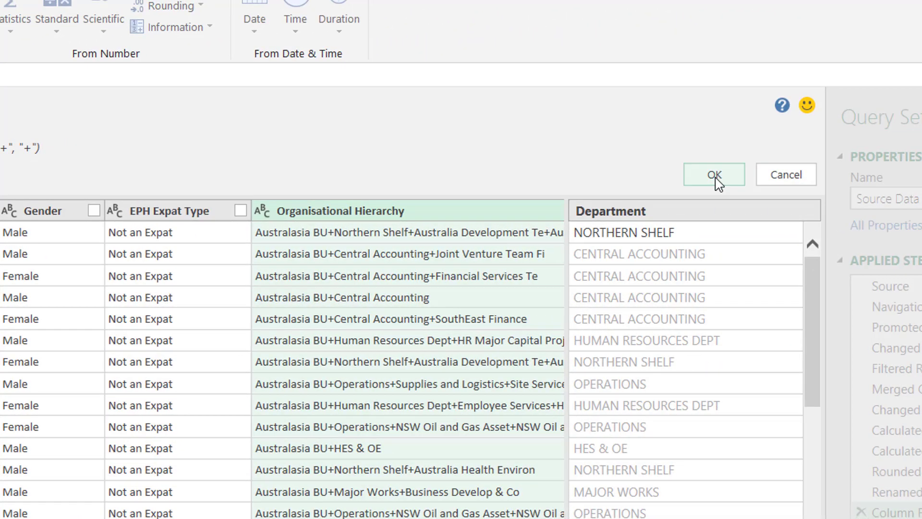
{"action": "left_click", "coordinate": [715, 176]}
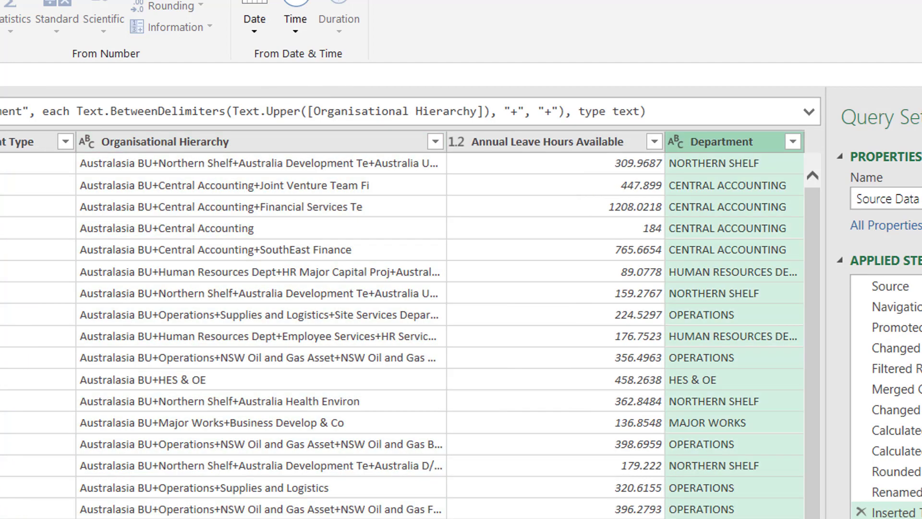
Remove the Organisational Hierarchy column and set Annual Leave Hours Available to Whole Number
{"action": "left_click", "coordinate": [316, 143]}
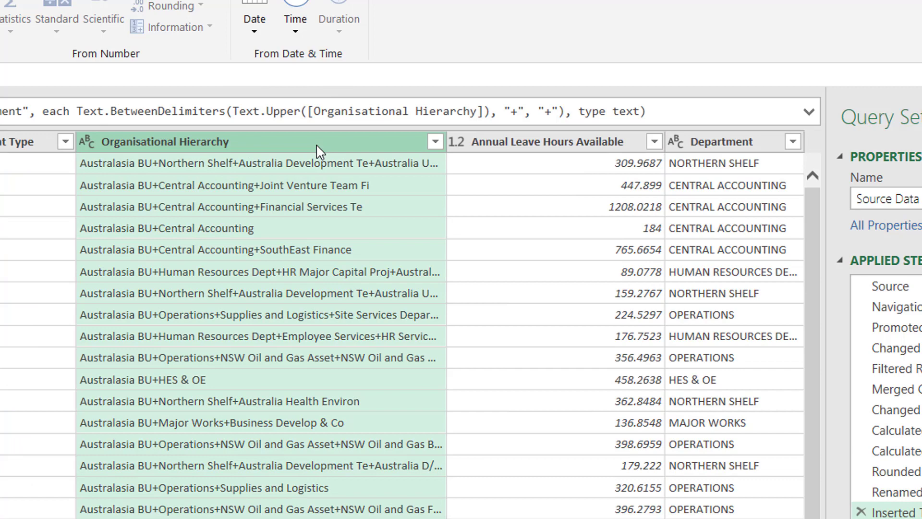
{"action": "right_click", "coordinate": [316, 143]}
{"action": "left_click", "coordinate": [373, 183]}
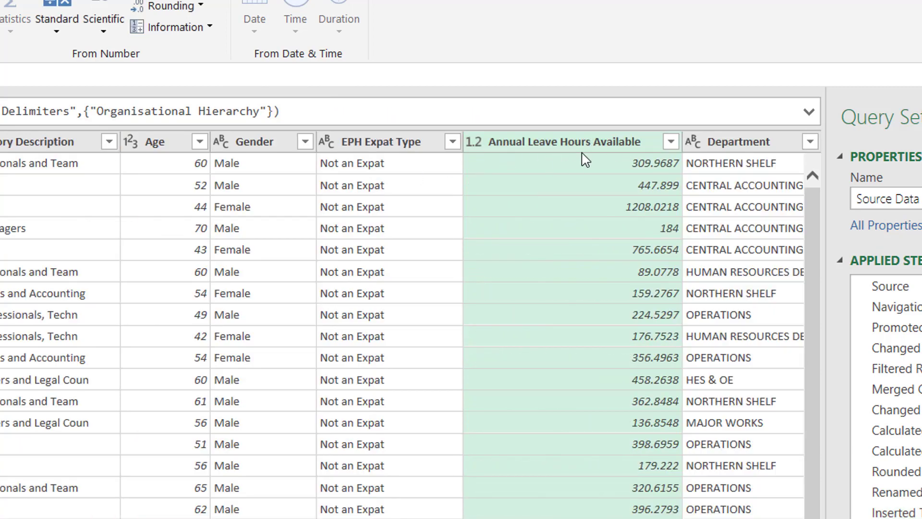
{"action": "left_click", "coordinate": [476, 144]}
{"action": "left_click", "coordinate": [509, 210]}
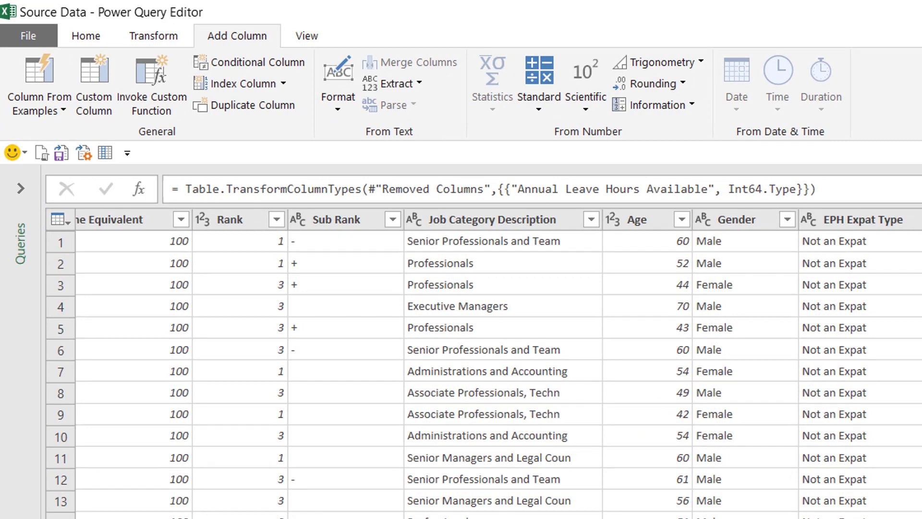
Close and load the query as a connection only, added to the Data Model
{"action": "left_click", "coordinate": [99, 43]}
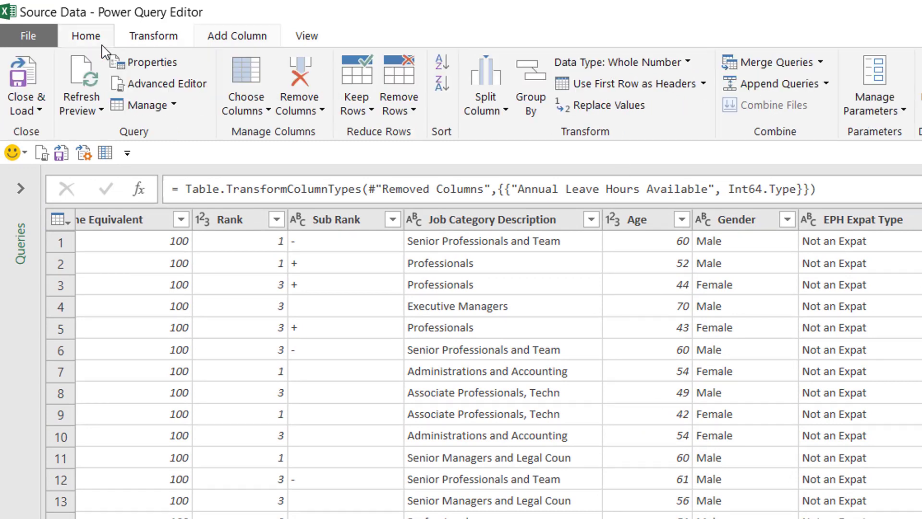
{"action": "left_click", "coordinate": [42, 113]}
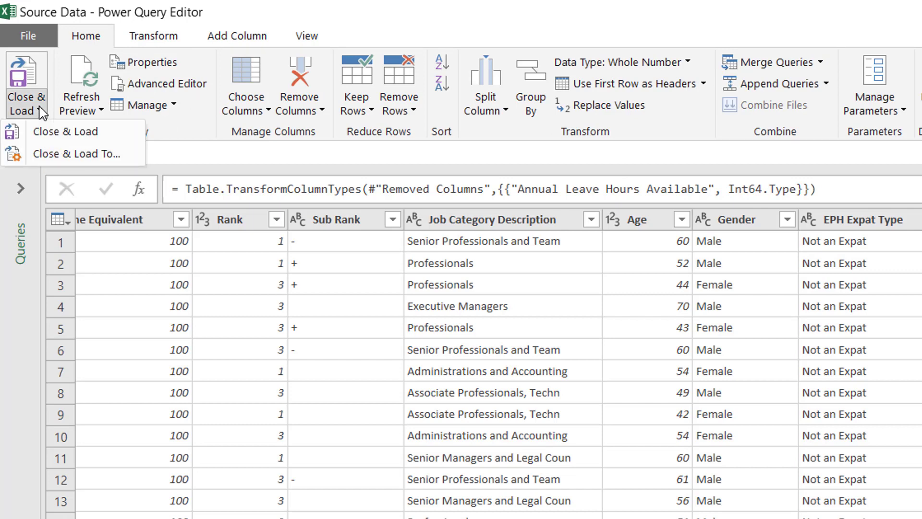
{"action": "left_click", "coordinate": [66, 164]}
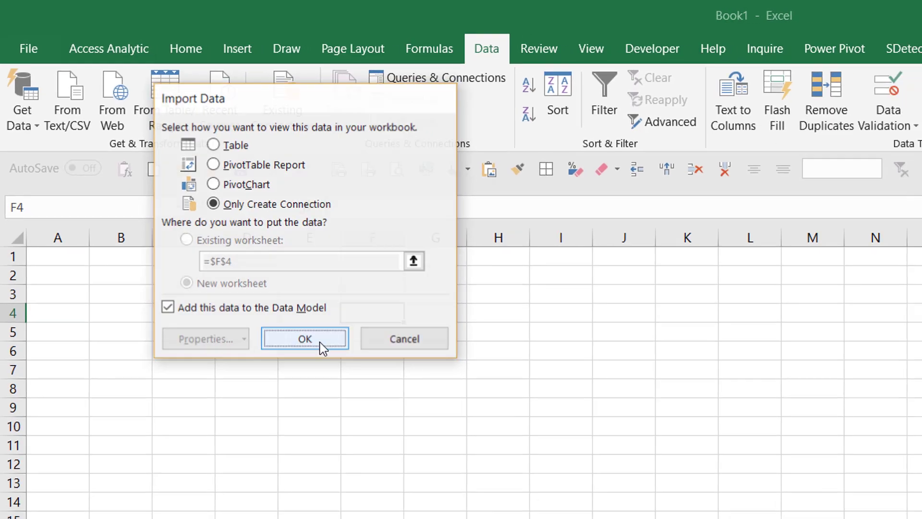
{"action": "left_click", "coordinate": [336, 359]}
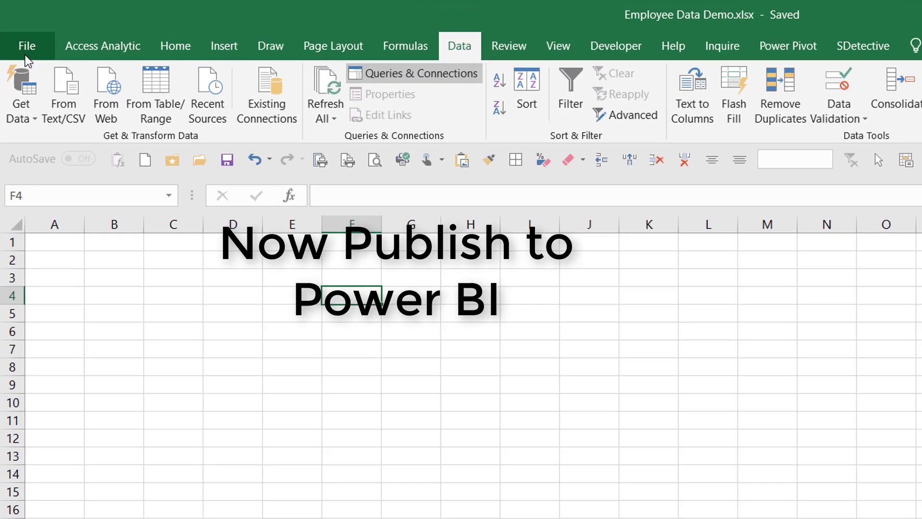
Export the workbook's data to a Power BI dataset in My Workspace and open it in Power BI
{"action": "left_click", "coordinate": [25, 55]}
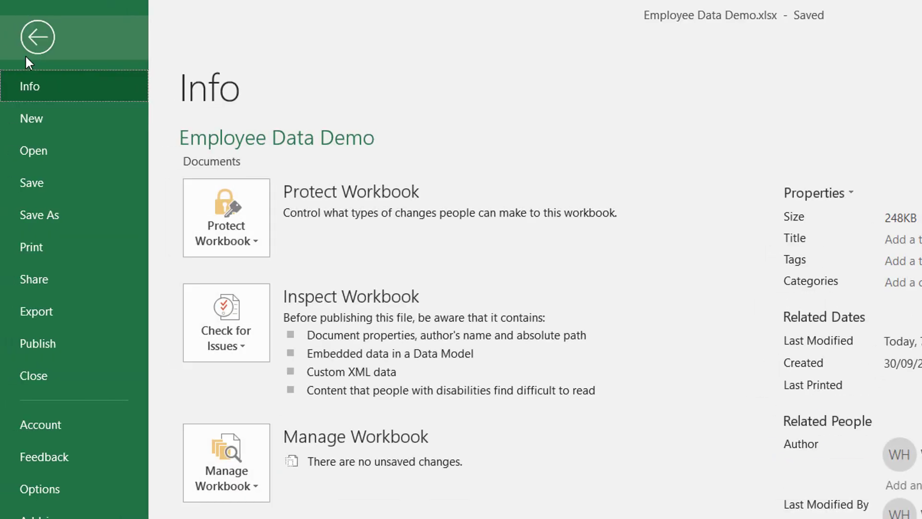
{"action": "left_click", "coordinate": [37, 344]}
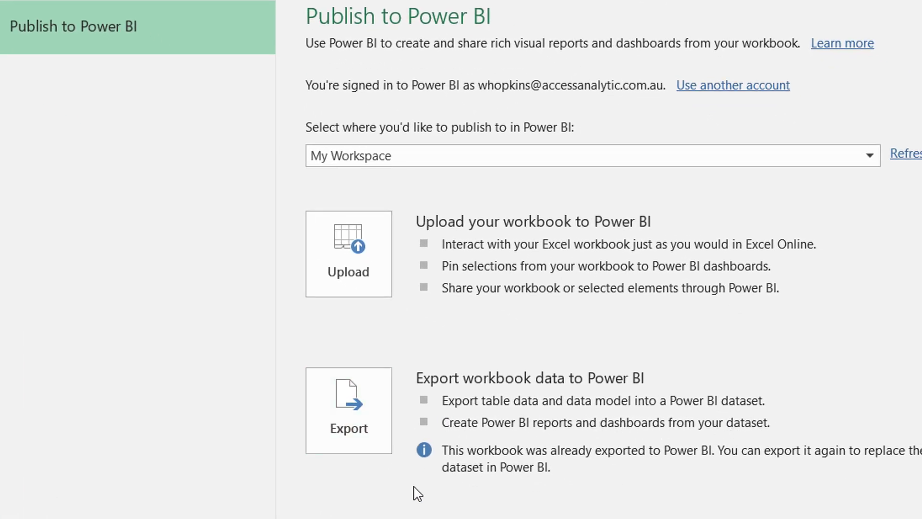
{"action": "left_click", "coordinate": [375, 157]}
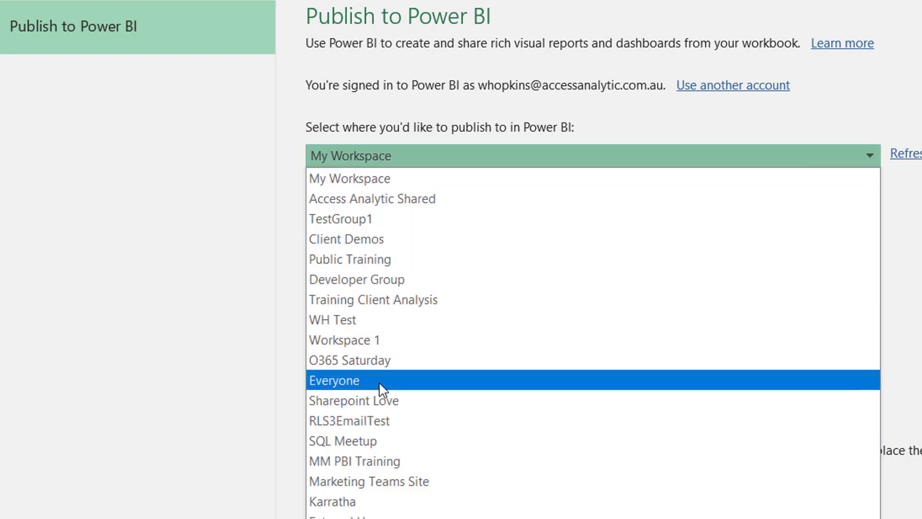
{"action": "left_click", "coordinate": [435, 156]}
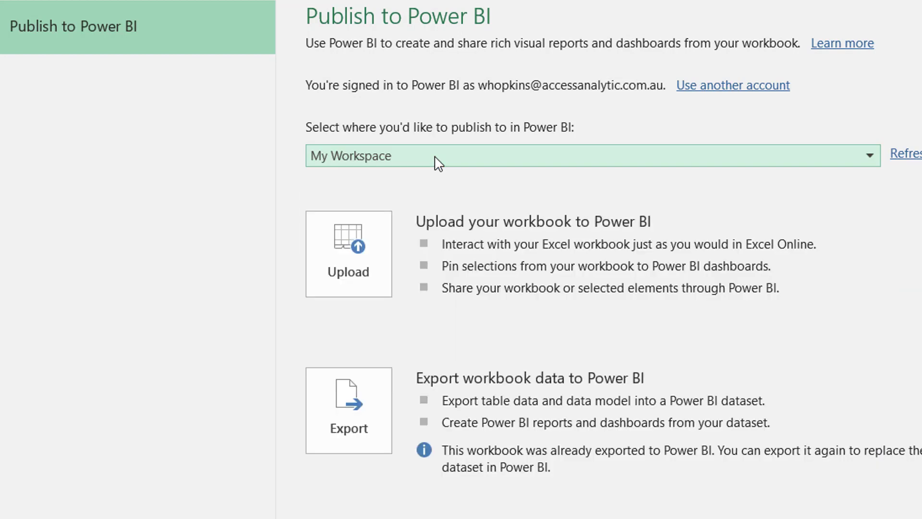
{"action": "left_click", "coordinate": [371, 414]}
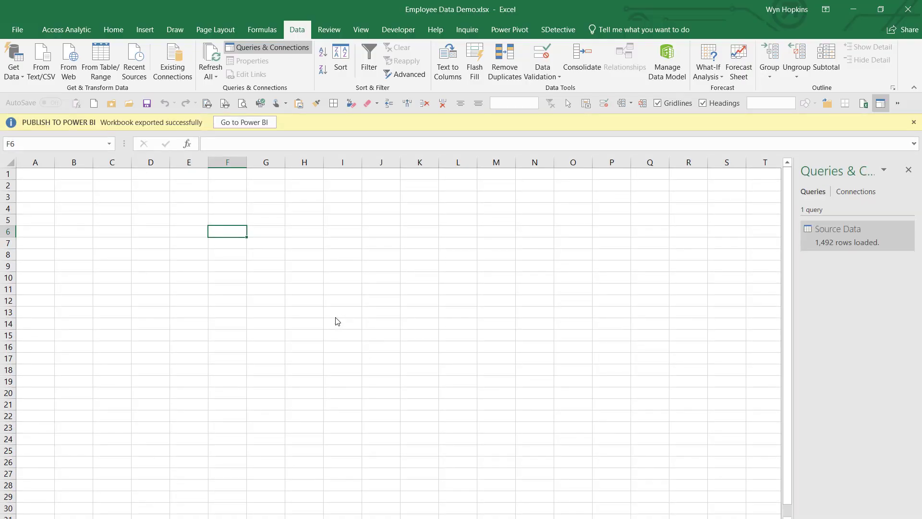
{"action": "left_click", "coordinate": [233, 123]}
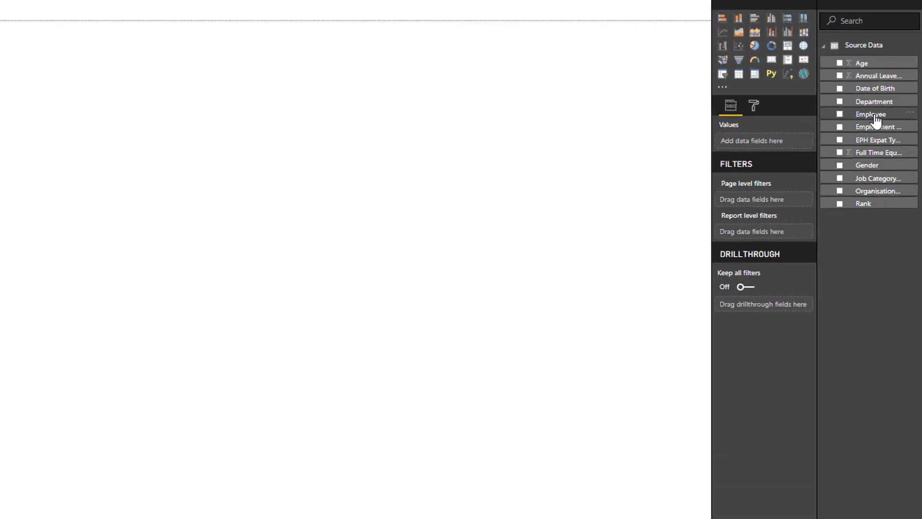
Create a table of Employee and Annual Leave Hours Available, then enlarge it to show more rows
{"action": "left_click_drag", "start_coordinate": [875, 121], "coordinate": [157, 158]}
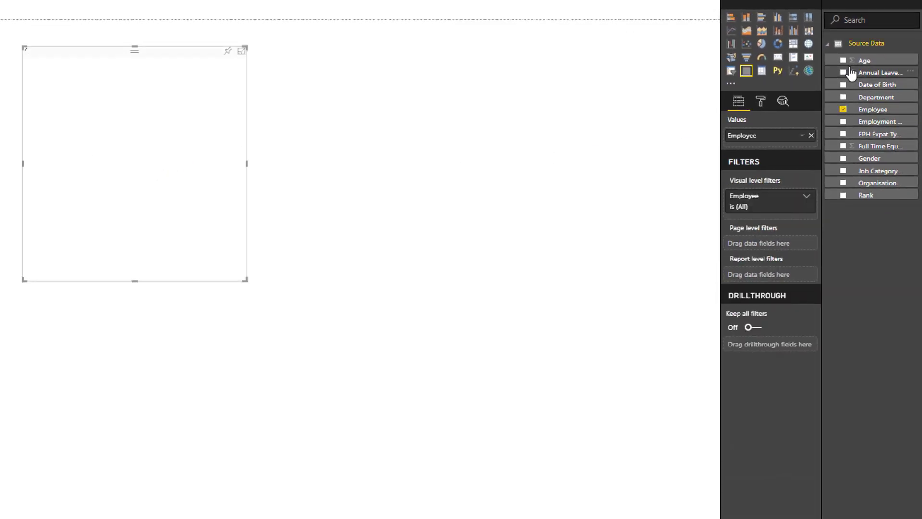
{"action": "left_click_drag", "start_coordinate": [845, 72], "coordinate": [322, 159]}
{"action": "left_click_drag", "start_coordinate": [193, 151], "coordinate": [194, 148]}
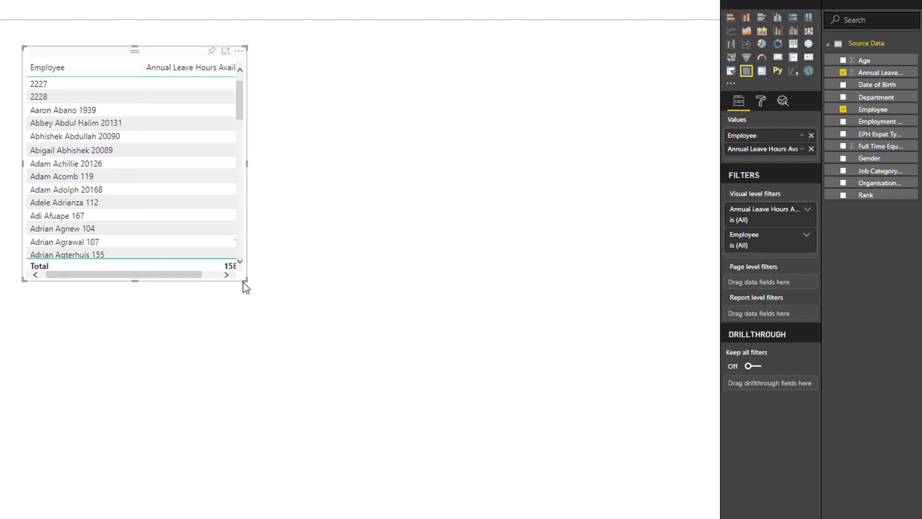
{"action": "left_click_drag", "start_coordinate": [244, 280], "coordinate": [369, 315]}
{"action": "left_click_drag", "start_coordinate": [434, 374], "coordinate": [407, 390]}
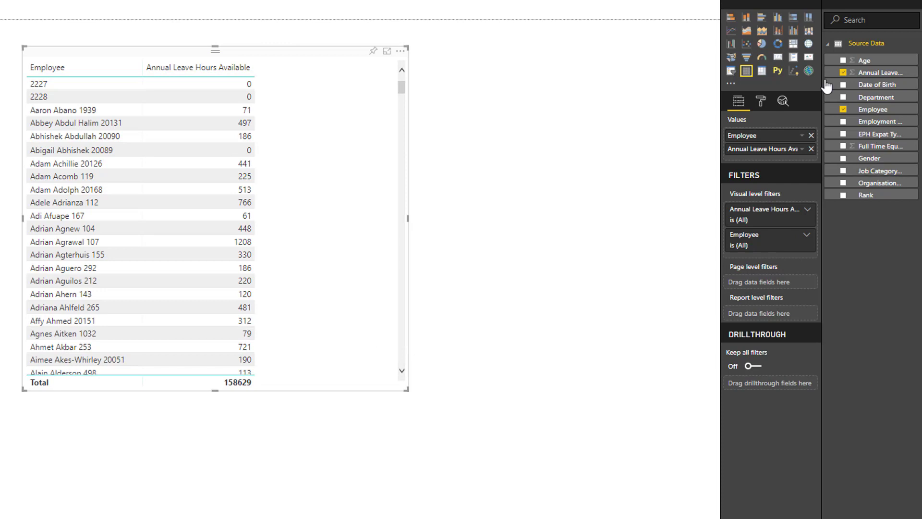
Change the table to a bar chart filtered to the Top 10 employees by Annual Leave Hours Available
{"action": "left_click", "coordinate": [761, 18]}
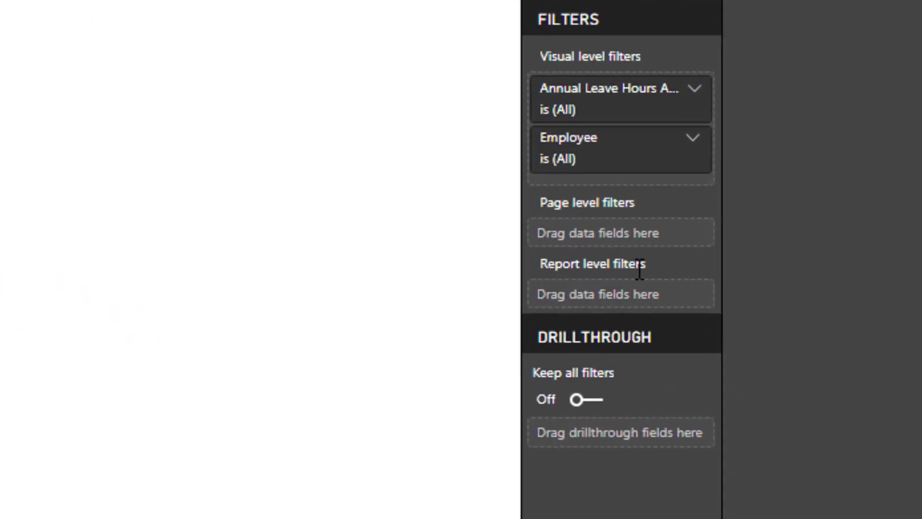
{"action": "left_click", "coordinate": [694, 139]}
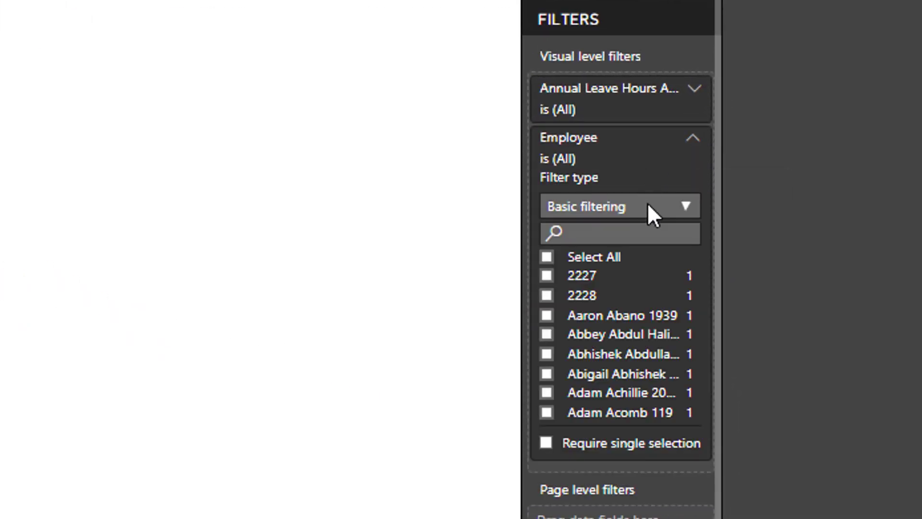
{"action": "left_click", "coordinate": [649, 206]}
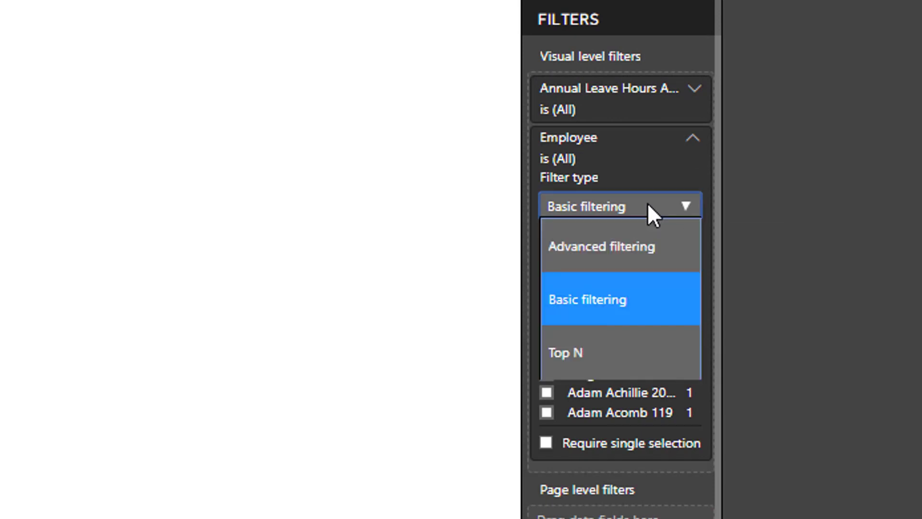
{"action": "left_click", "coordinate": [586, 362]}
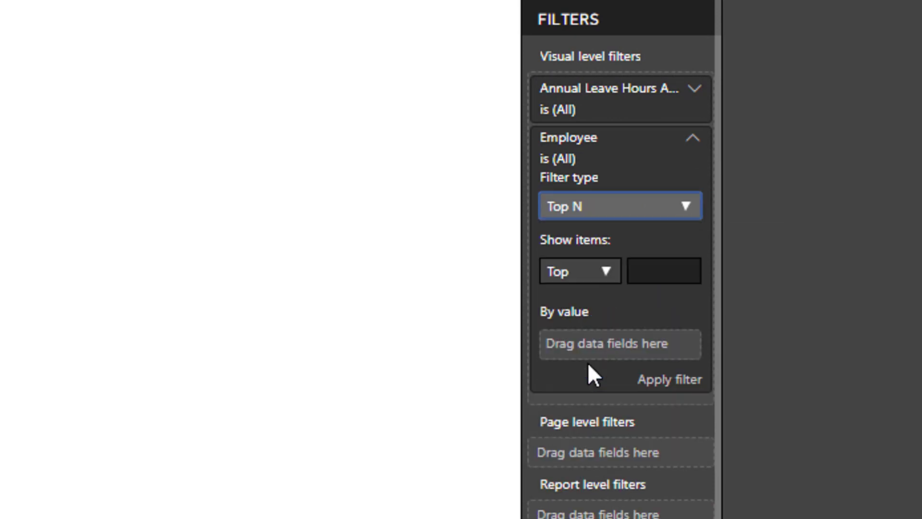
{"action": "left_click", "coordinate": [681, 272]}
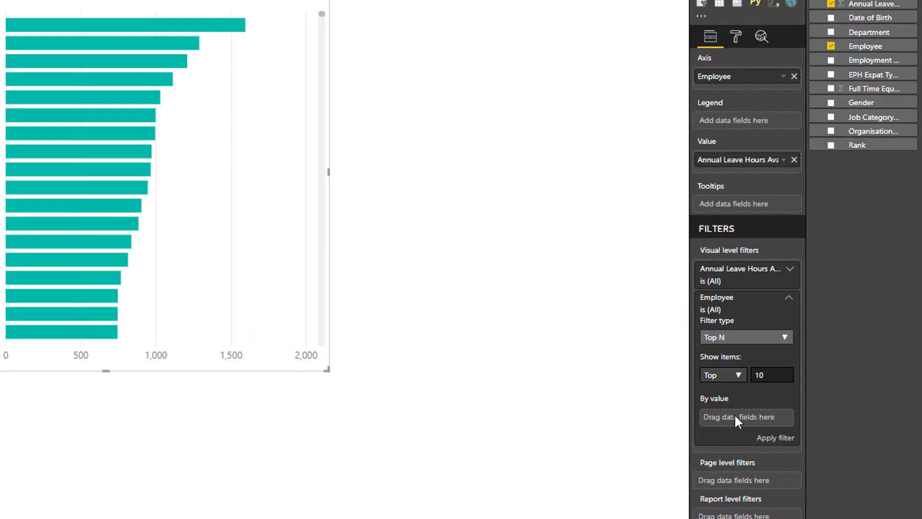
{"action": "right_click", "coordinate": [873, 19]}
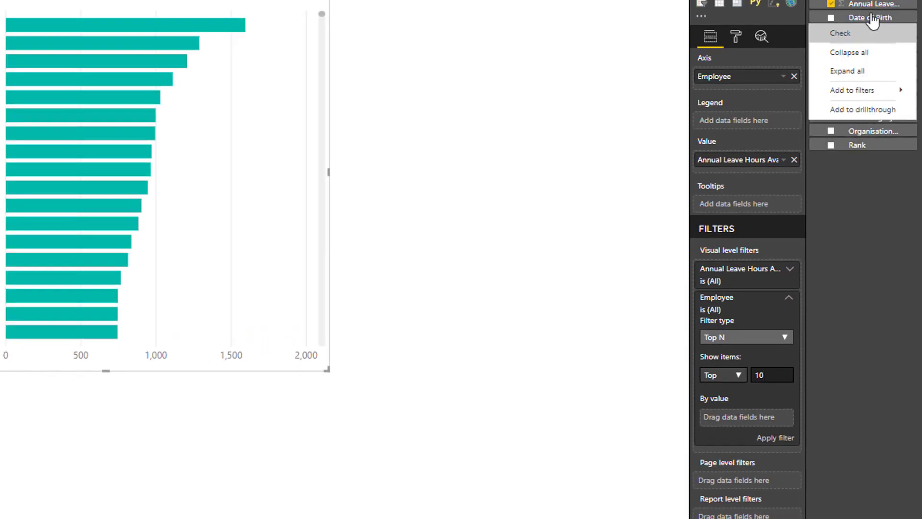
{"action": "left_click_drag", "start_coordinate": [869, 4], "coordinate": [749, 421]}
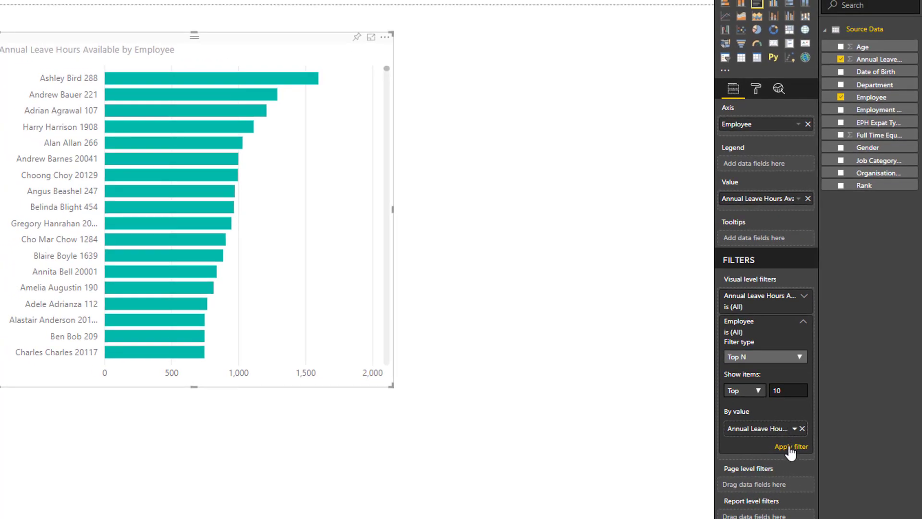
{"action": "left_click", "coordinate": [790, 447]}
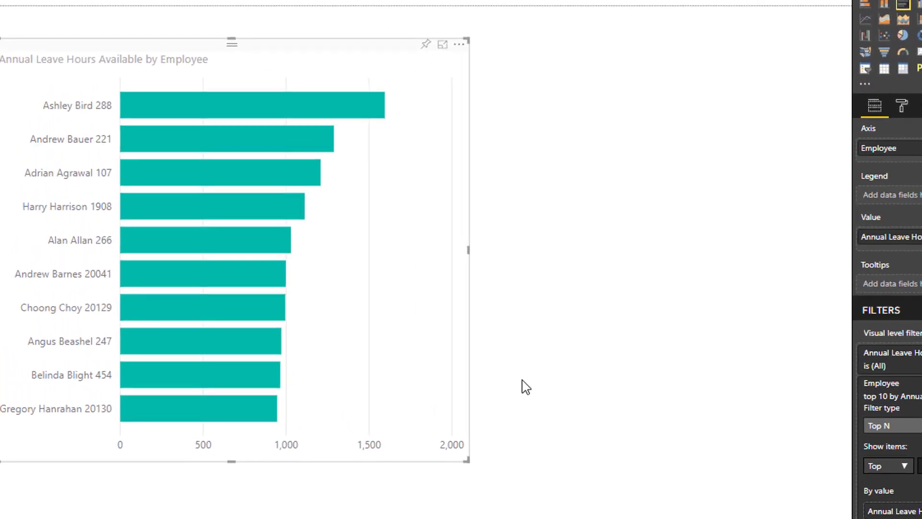
Save the report as 'My Demo Dashboard' so the bar chart can be pinned
{"action": "left_click", "coordinate": [427, 46]}
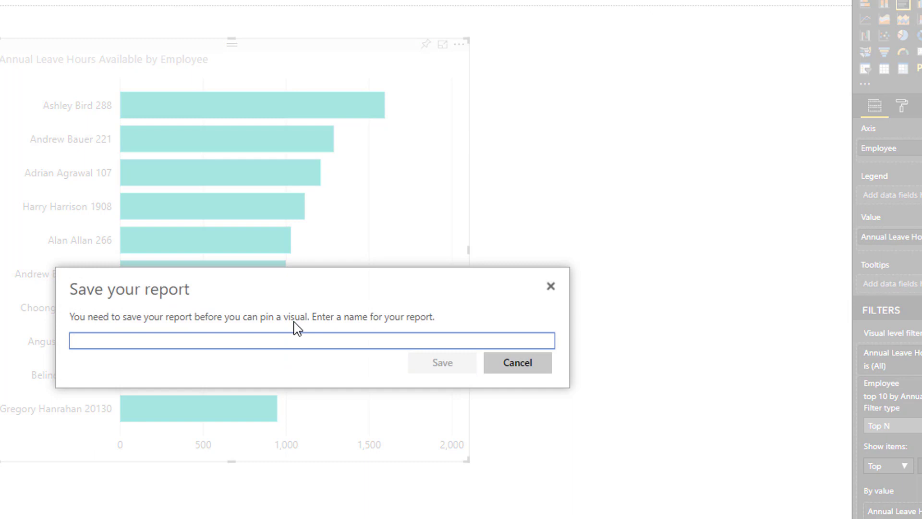
{"action": "type", "text": "My Demo Dashboard"}
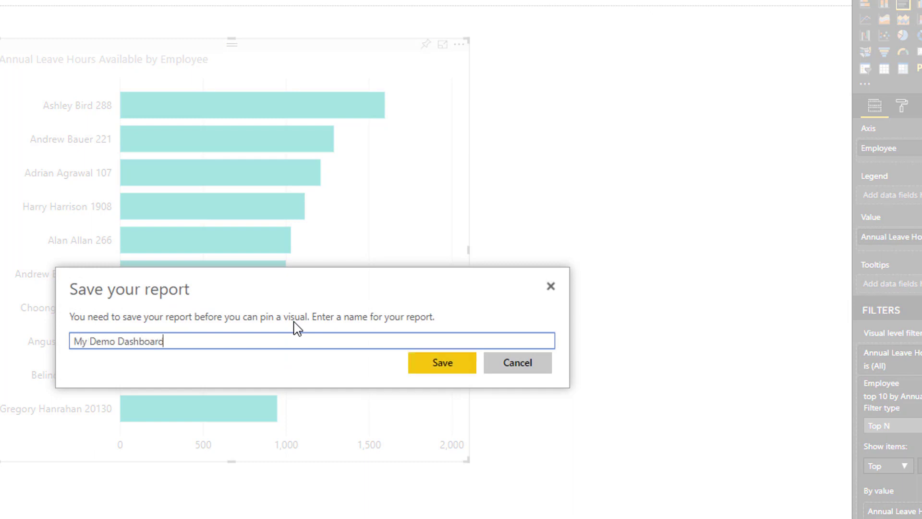
{"action": "left_click", "coordinate": [442, 363]}
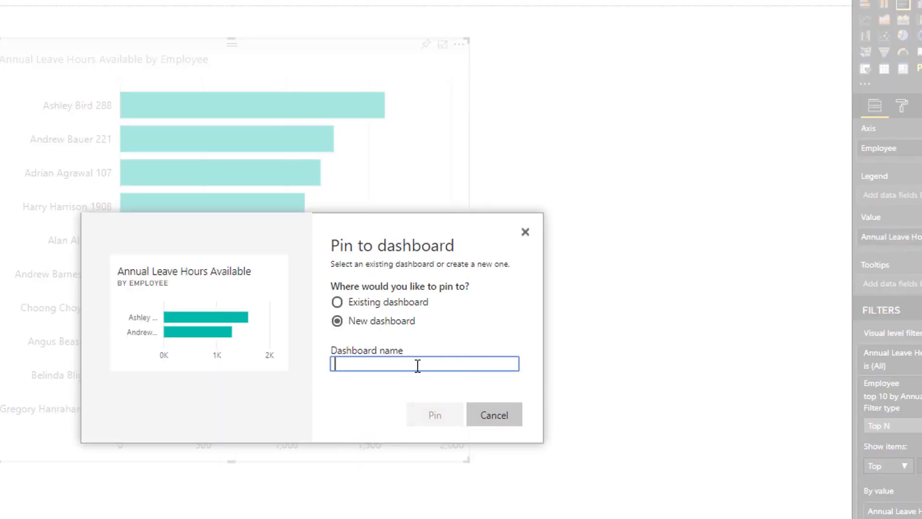
Pin the top-10 annual leave chart to a new dashboard named 'My Demo Dashboard' and view it
{"action": "type", "text": "y Demo Dashboard"}
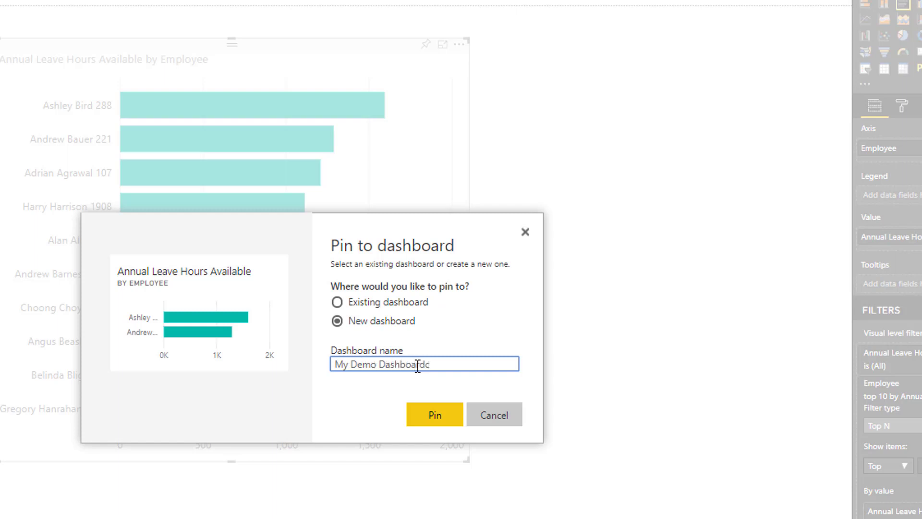
{"action": "left_click", "coordinate": [432, 426]}
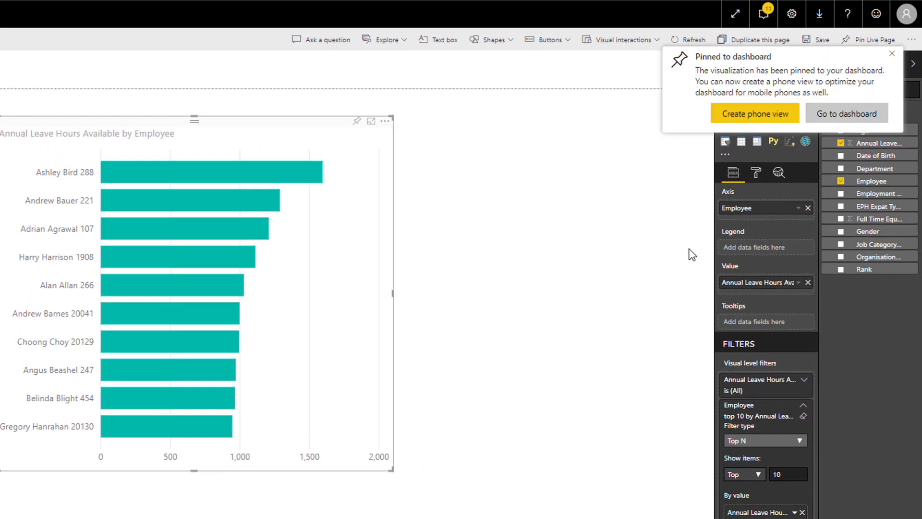
{"action": "left_click", "coordinate": [842, 115]}
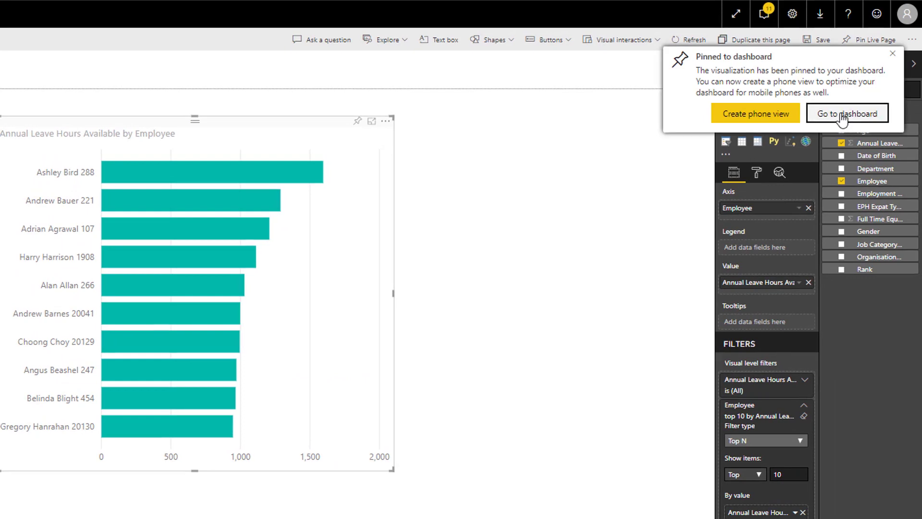